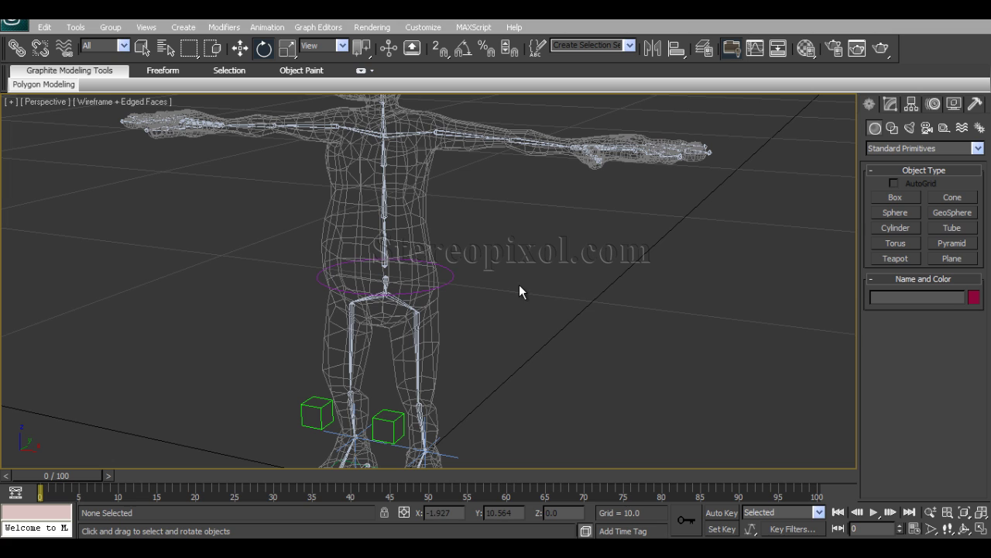
Draw a circle spline on the ground grid beside the character's feet.
middle_click_drag(520, 330, 537, 357, "alt")
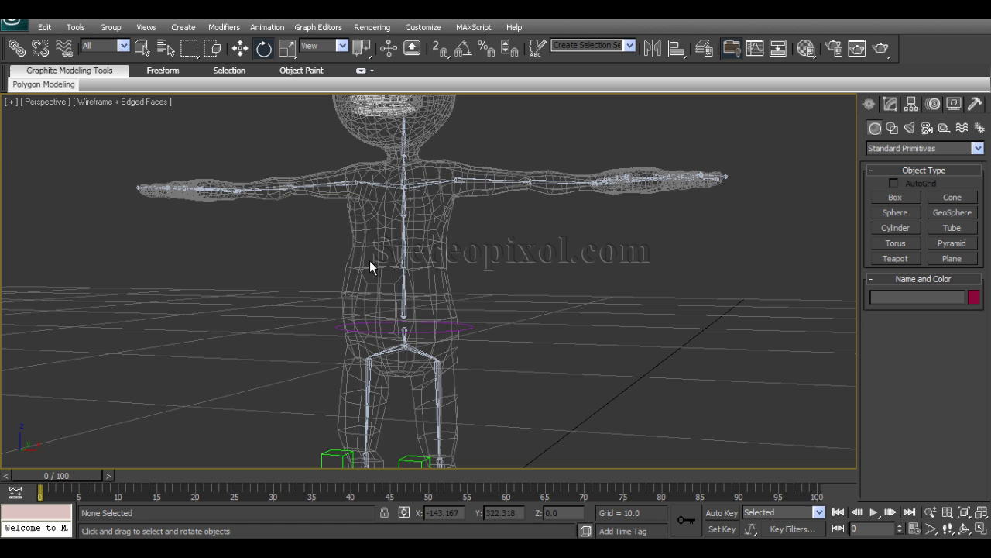
middle_click_drag(445, 289, 486, 311, "alt")
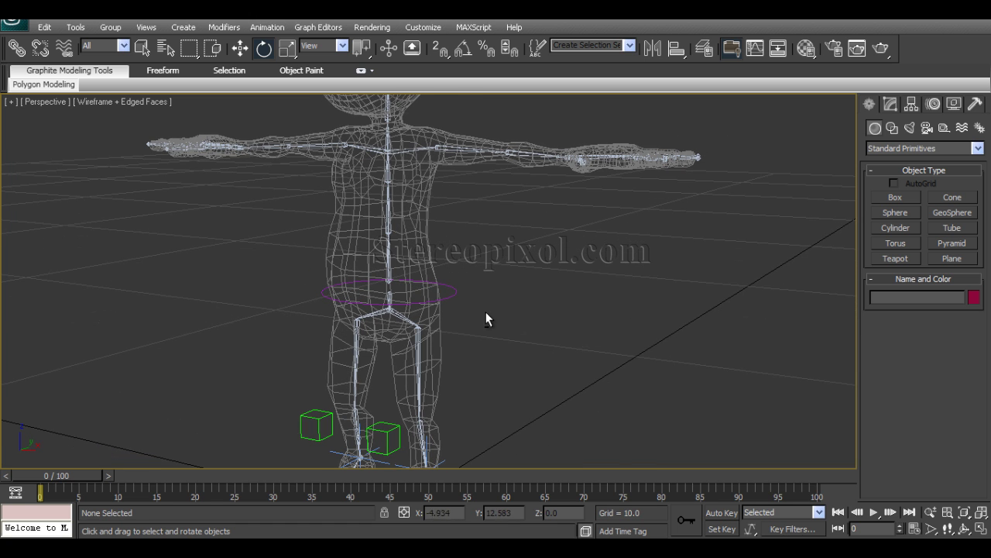
left_click(892, 128)
middle_click_drag(590, 281, 592, 309, "alt")
middle_click_drag(773, 261, 779, 271, "alt")
left_click(895, 224)
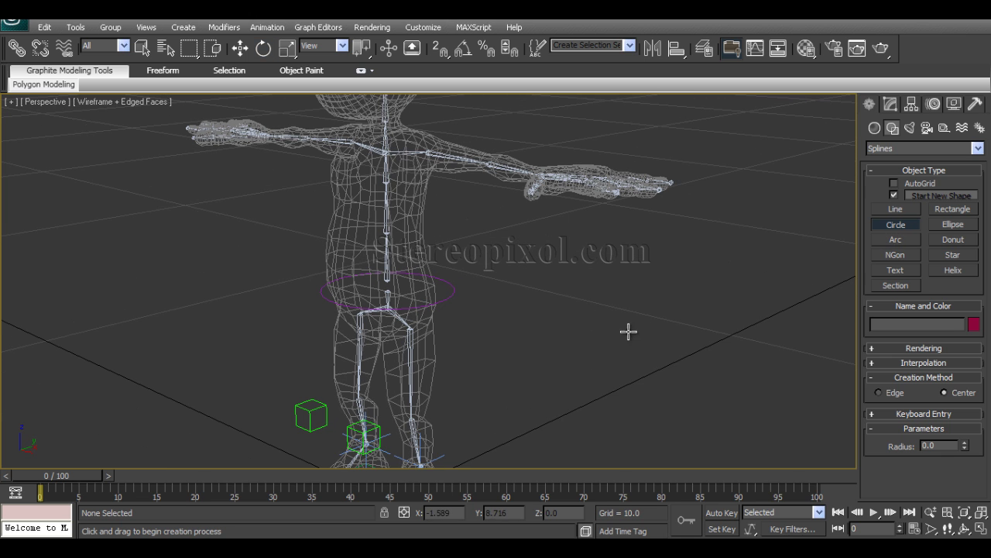
left_click_drag(570, 408, 584, 433)
key("w")
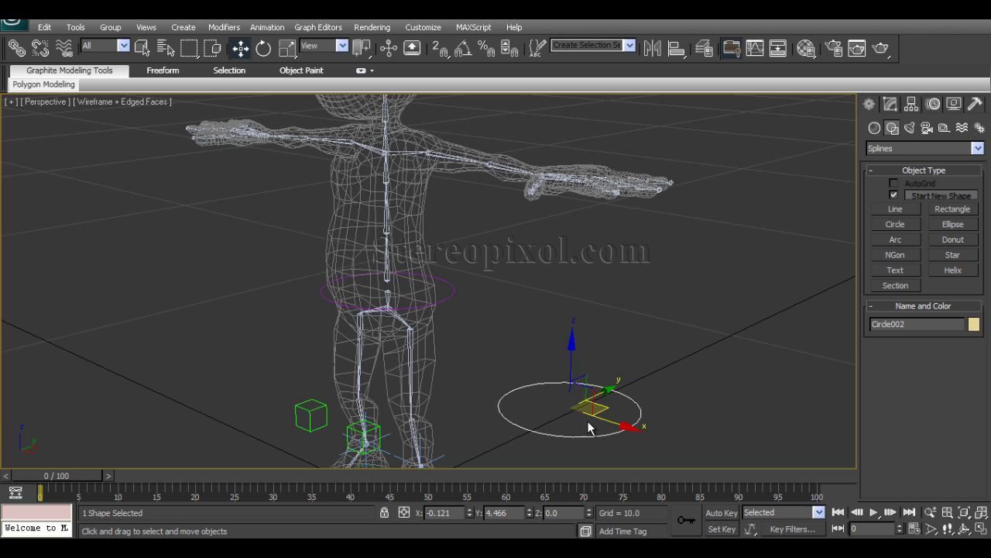
middle_click_drag(587, 421, 561, 416, "alt")
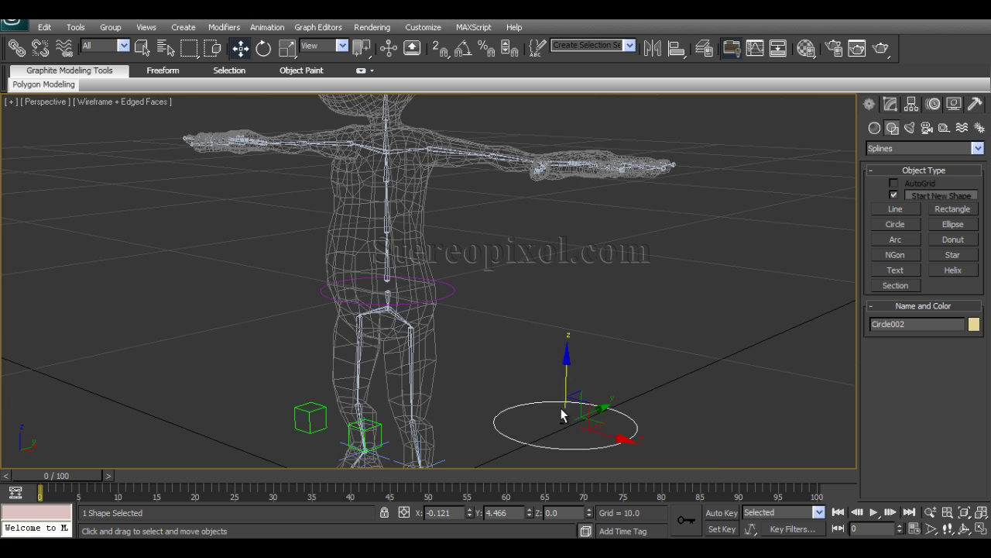
Align the new circle to the Bone03 spine bone, pivot point to pivot point, in X, Y and Z position.
left_click(677, 48)
scroll(399, 248, "up", 6)
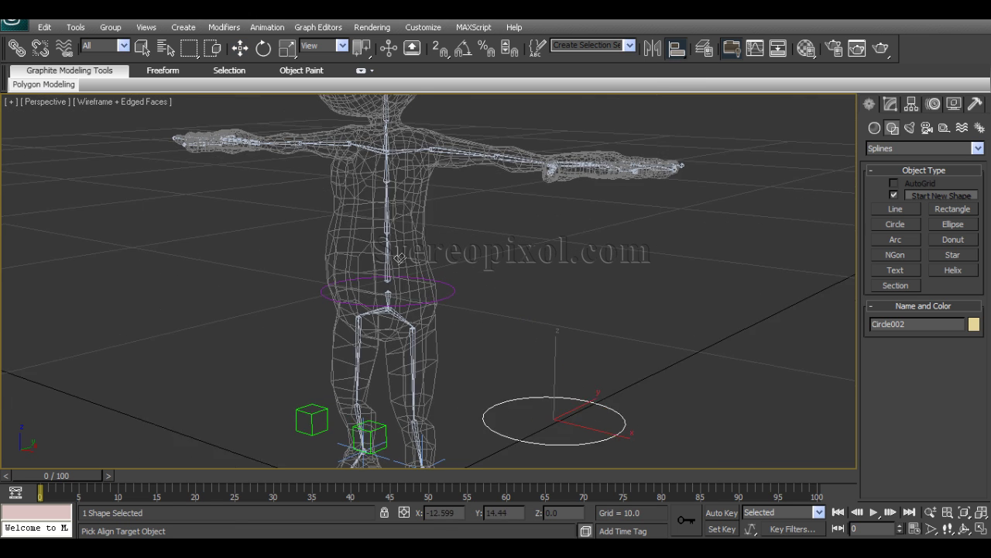
middle_click_drag(408, 256, 379, 232, "alt")
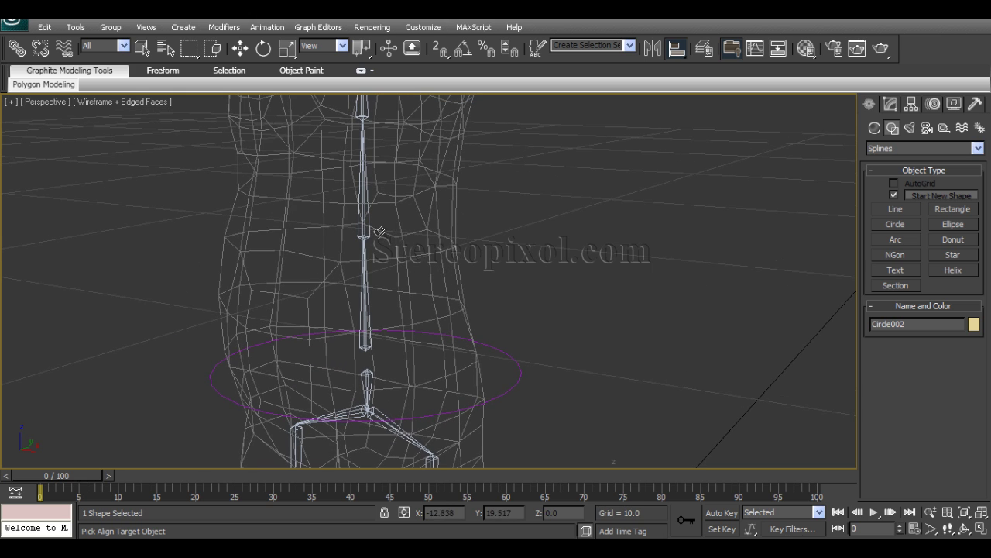
left_click(368, 241)
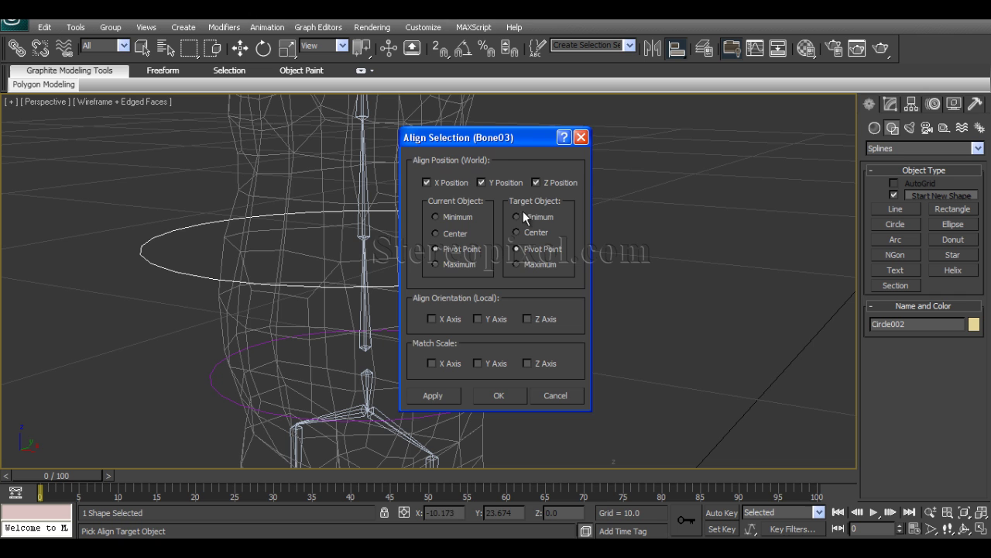
left_click_drag(513, 140, 657, 114)
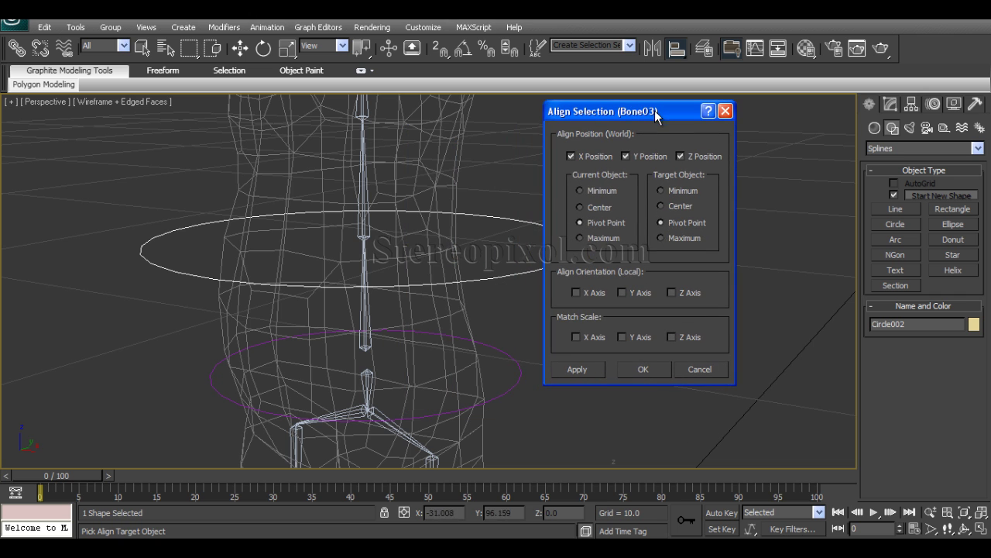
left_click(643, 369)
Scale the circle down uniformly to fit closely around the torso and check its fit against the shaded body.
middle_click_drag(547, 336, 479, 344, "alt")
key("r")
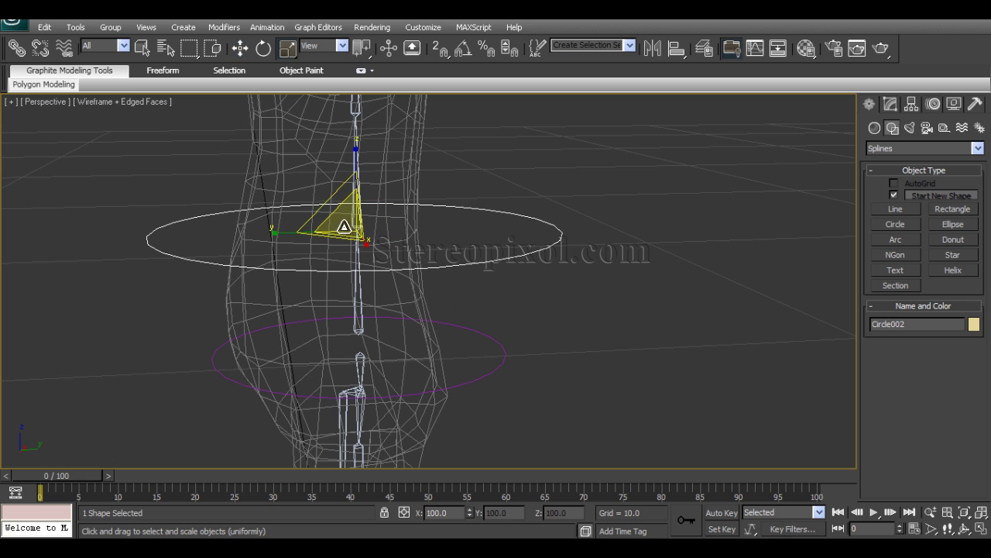
left_click_drag(343, 226, 288, 256)
key("w")
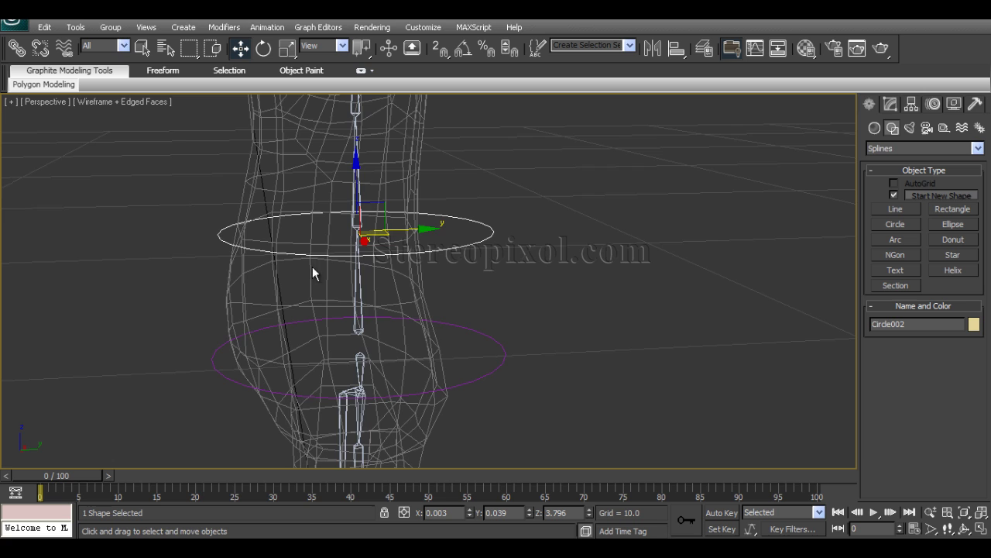
mouse_move(313, 272)
middle_mouse_down("alt")
mouse_move(392, 336)
mouse_move(517, 358)
mouse_move(442, 327)
mouse_move(576, 347)
mouse_move(518, 352)
middle_mouse_up("alt")
key("F3")
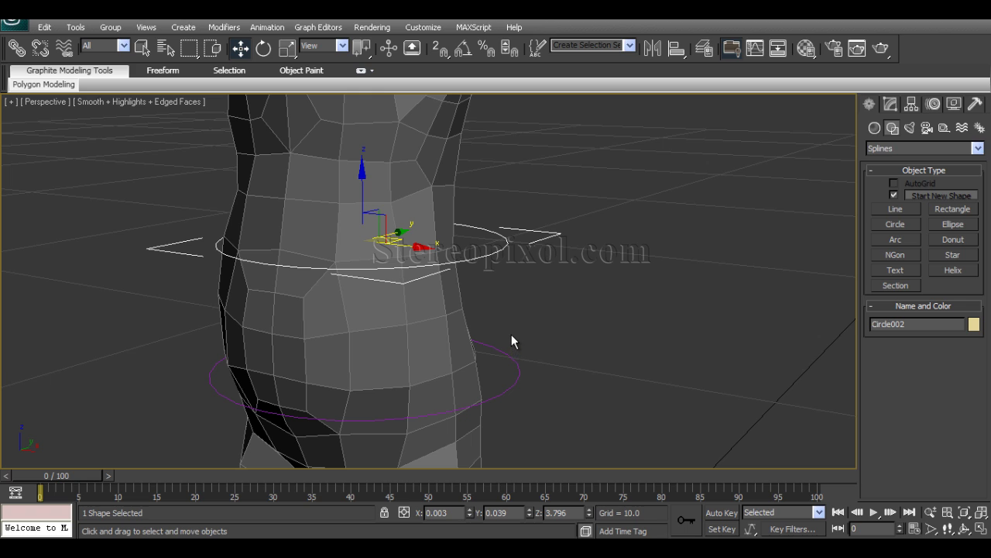
key("F3")
Clone the torso circle upward along Z as a single copy.
mouse_move(441, 310)
middle_mouse_down("alt")
mouse_move(467, 297)
mouse_move(480, 305)
mouse_move(400, 297)
mouse_move(428, 300)
mouse_move(417, 326)
mouse_move(446, 330)
mouse_move(430, 336)
middle_mouse_up("alt")
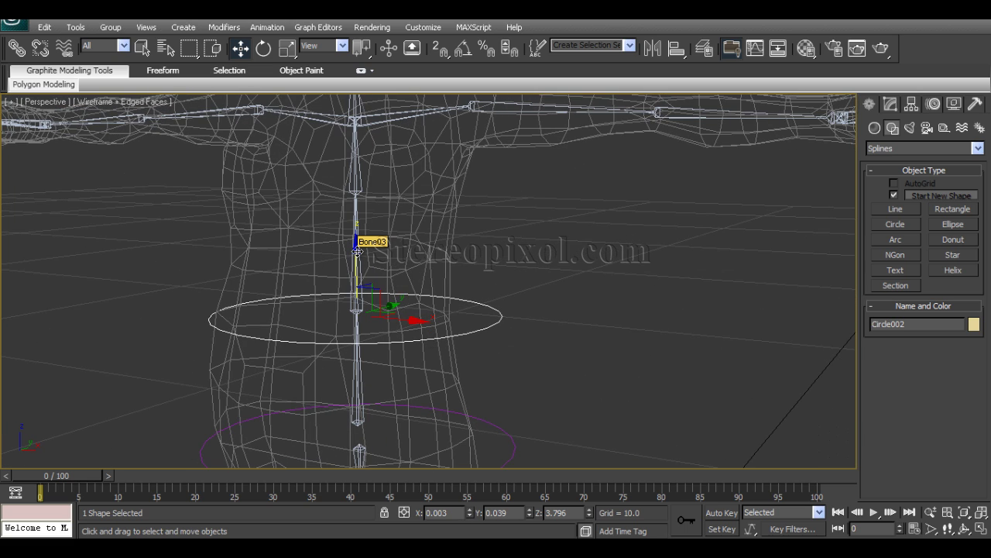
left_click_drag(358, 251, 359, 167, "shift")
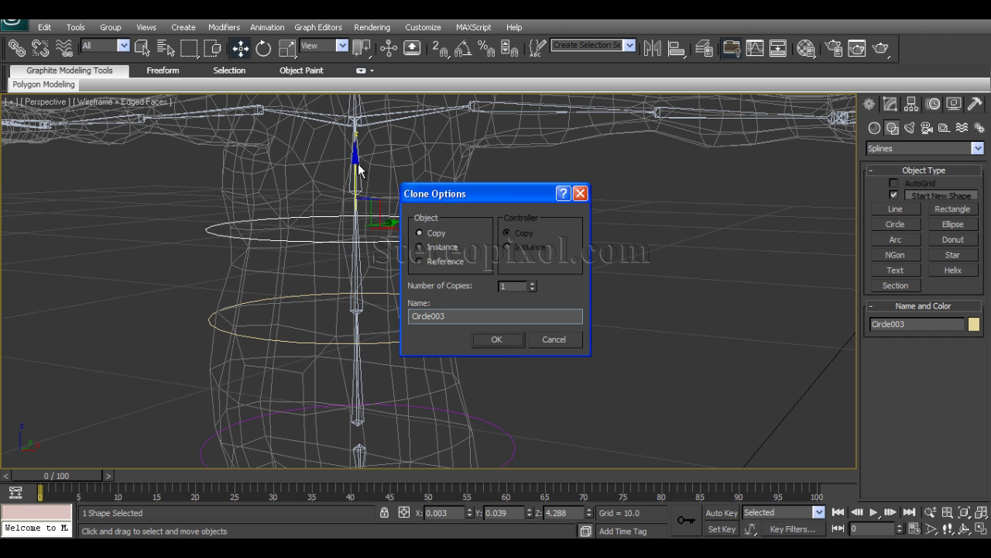
left_click(505, 338)
Align the copied circle to the Bone04 spine bone by pivot point in X, Y and Z position and clear the selection.
middle_click_drag(504, 338, 462, 323, "alt")
left_click(676, 49)
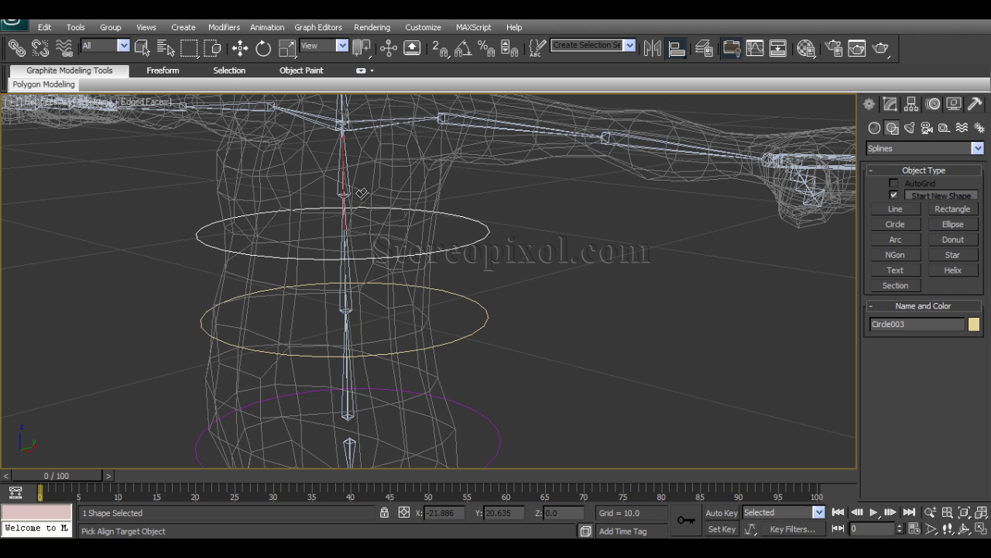
left_click(346, 195)
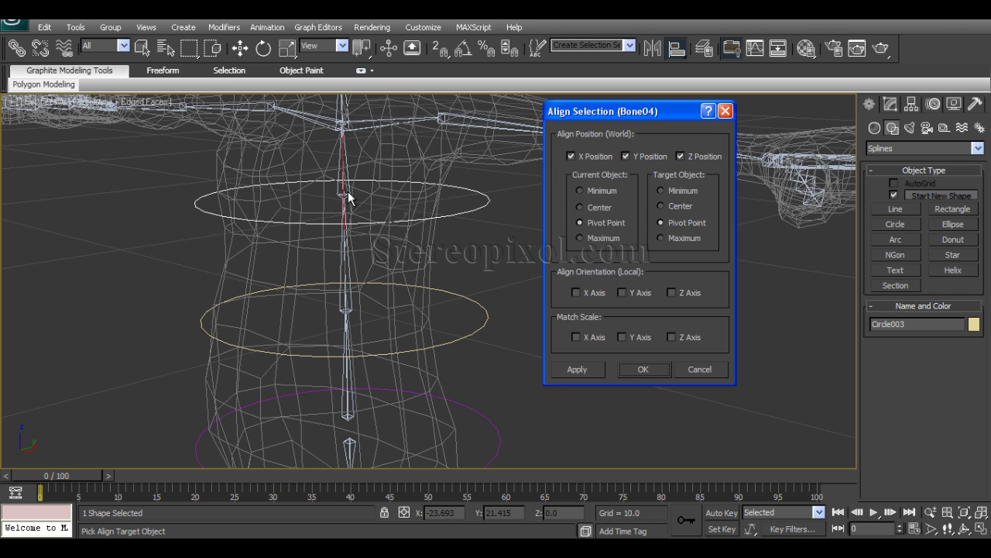
left_click(639, 370)
mouse_move(420, 283)
middle_mouse_down("alt")
mouse_move(451, 275)
mouse_move(408, 275)
middle_mouse_up("alt")
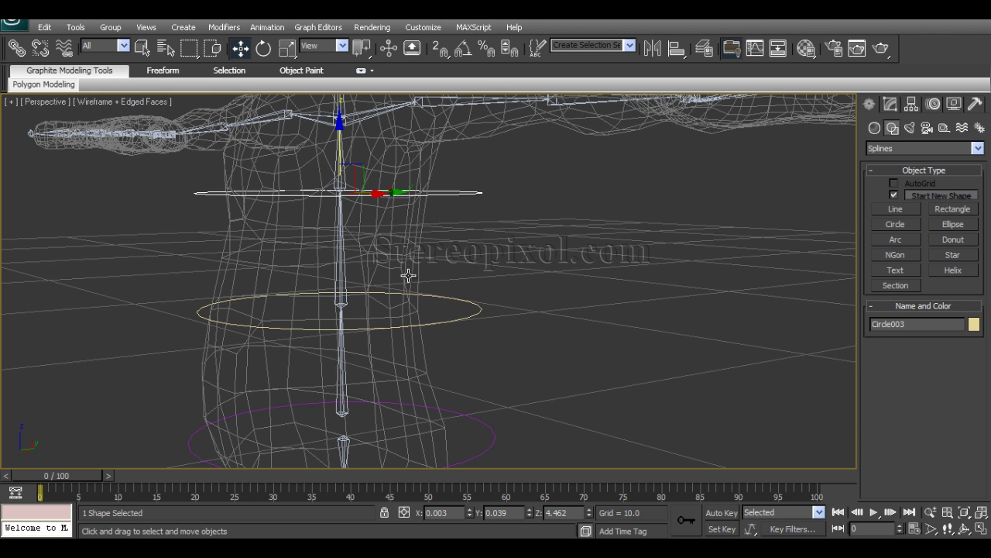
left_click(542, 265)
middle_click_drag(542, 265, 509, 274, "alt")
Apply an Orientation Constraint to the Bone04 spine bone with the upper torso circle as its target.
left_click(362, 167)
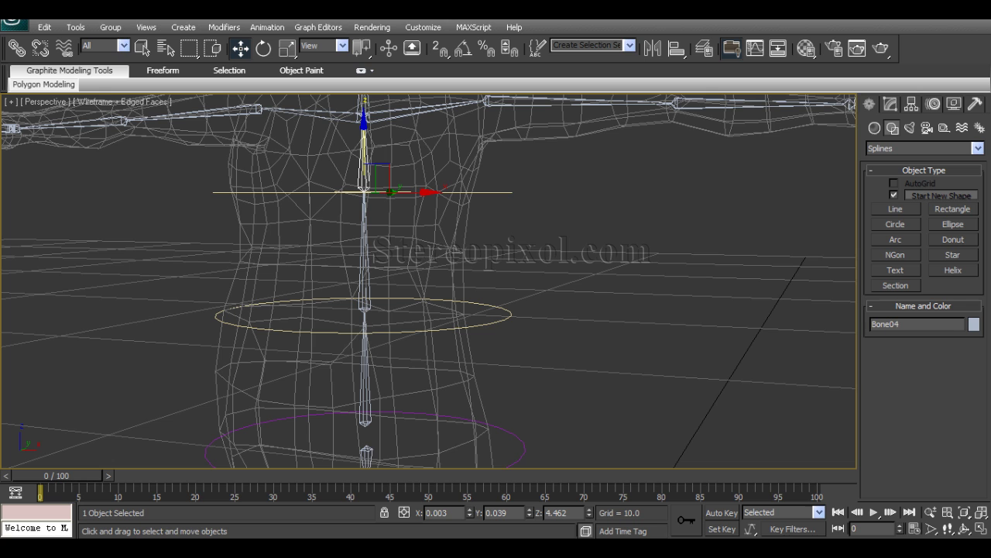
left_click(274, 28)
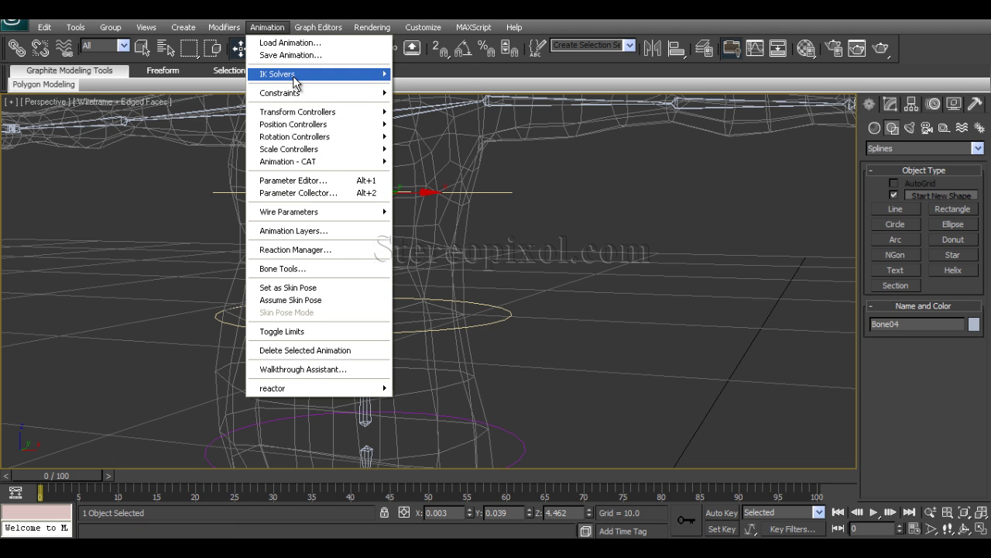
mouse_move(345, 102)
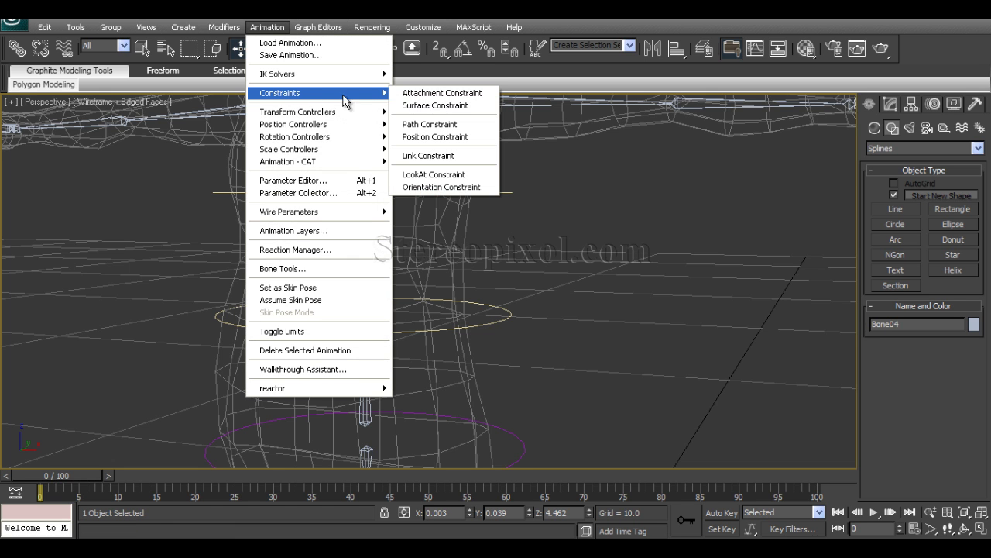
left_click(438, 187)
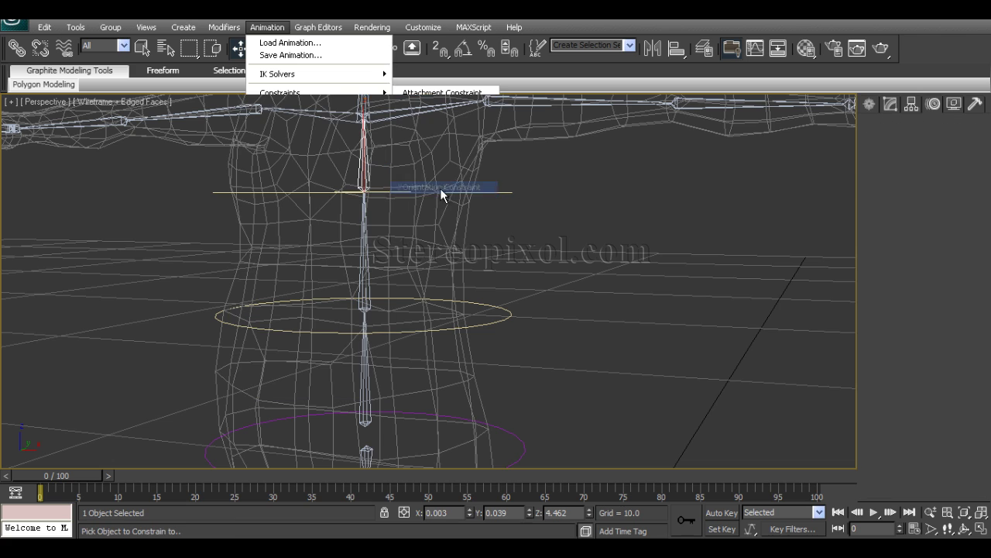
left_click(501, 192)
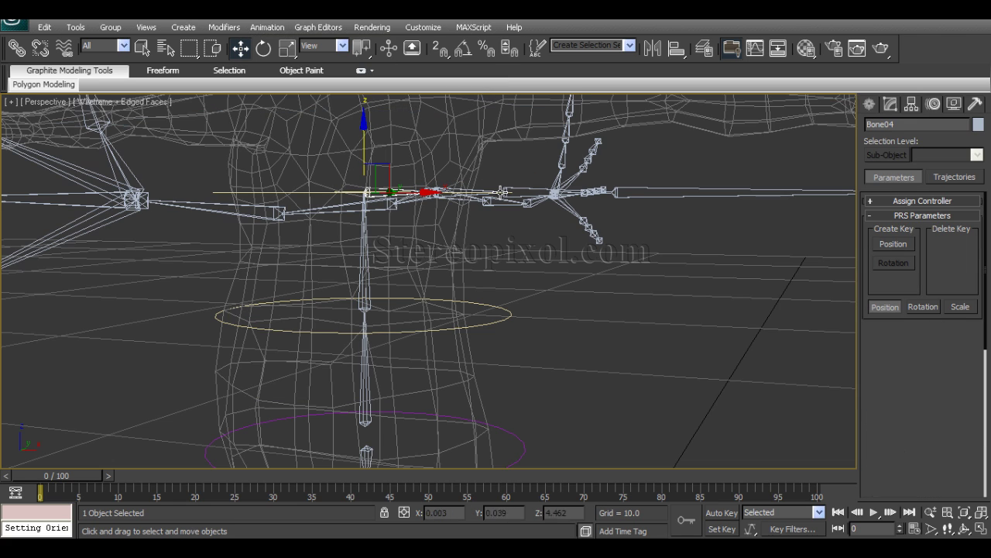
Enable Keep Initial Offset on Bone04's orientation constraint in its rotation list.
middle_click_drag(501, 192, 471, 262, "alt")
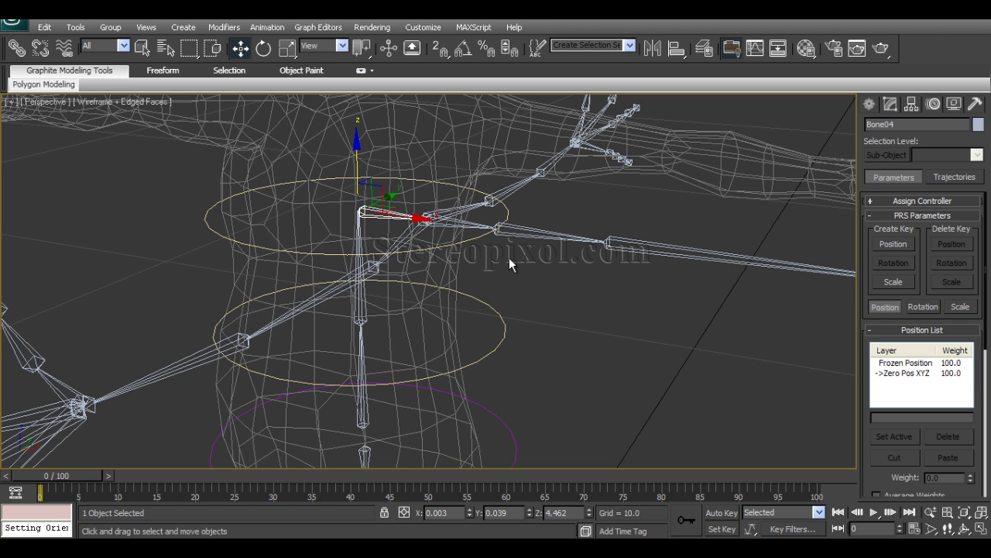
mouse_move(517, 276)
middle_mouse_down("alt")
mouse_move(533, 276)
mouse_move(521, 286)
middle_mouse_up("alt")
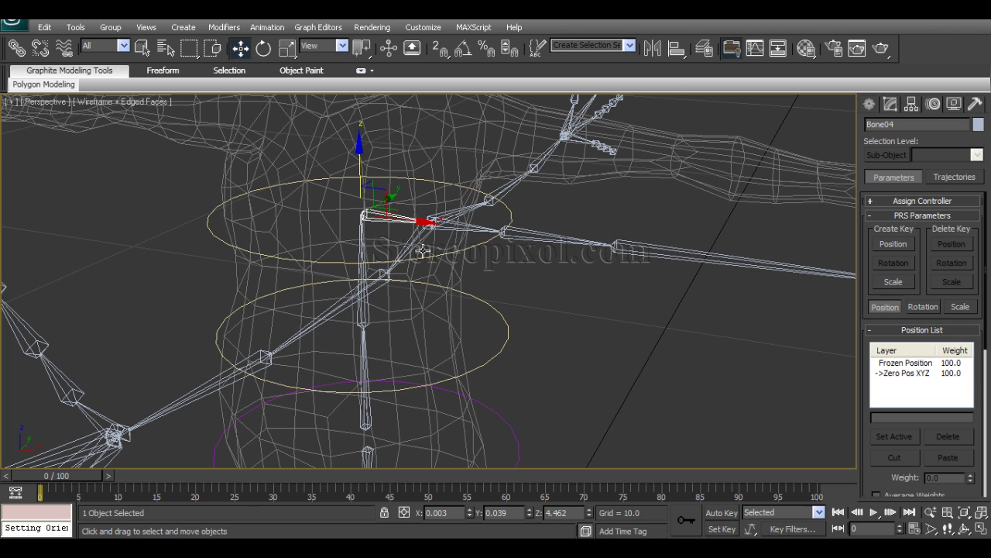
left_click_drag(884, 481, 878, 252)
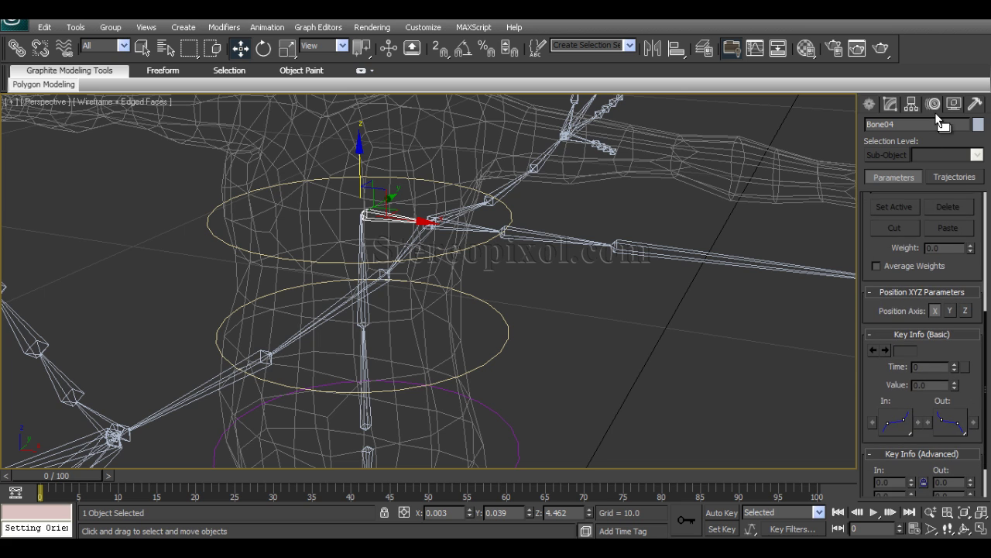
left_click_drag(883, 292, 888, 415)
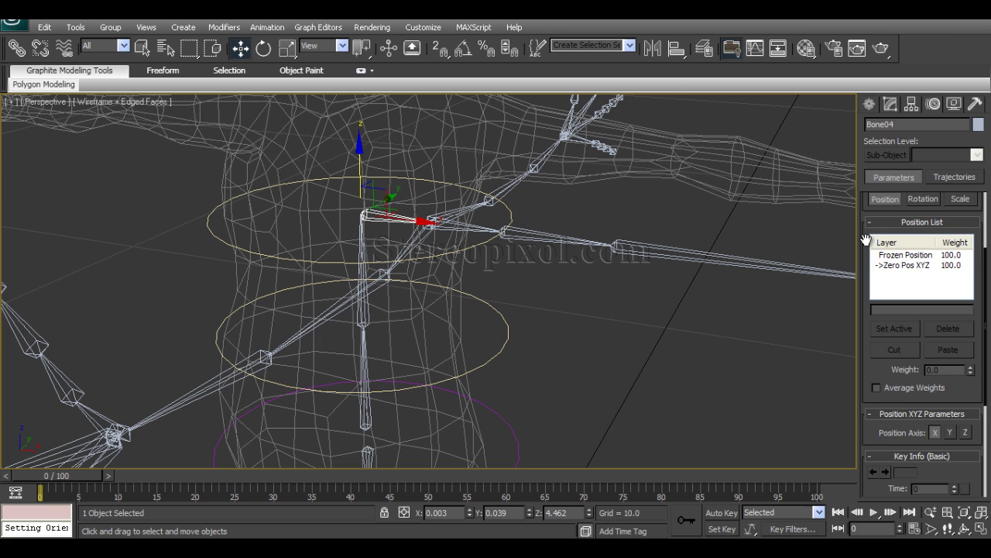
left_click_drag(866, 241, 868, 277)
left_click(921, 243)
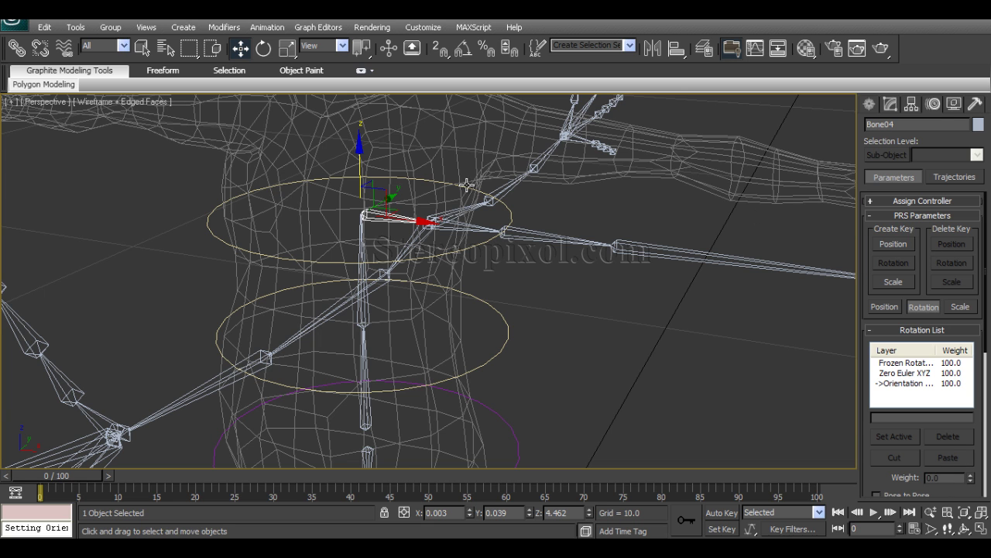
left_click(905, 383)
left_click_drag(866, 440, 865, 203)
left_click_drag(866, 444, 868, 407)
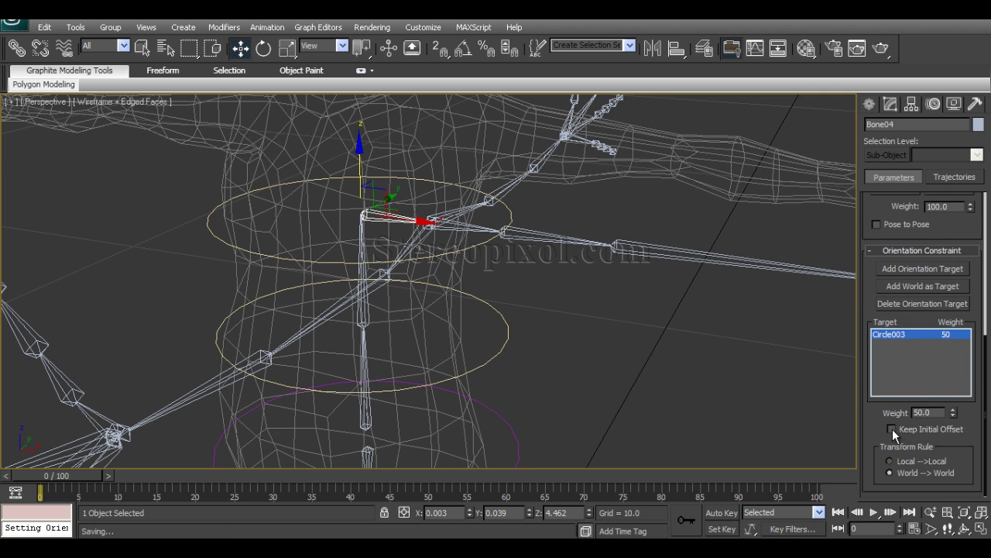
left_click(893, 429)
middle_click_drag(452, 343, 464, 333, "alt")
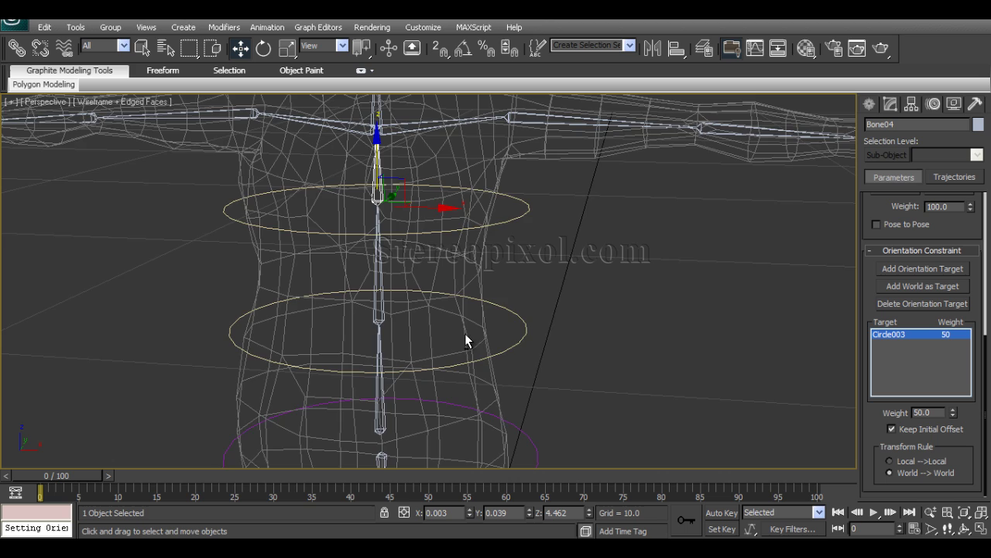
Apply an Orientation Constraint to the Bone03 spine bone with the lower torso circle as its target.
middle_click_drag(502, 280, 387, 294)
left_click(384, 317)
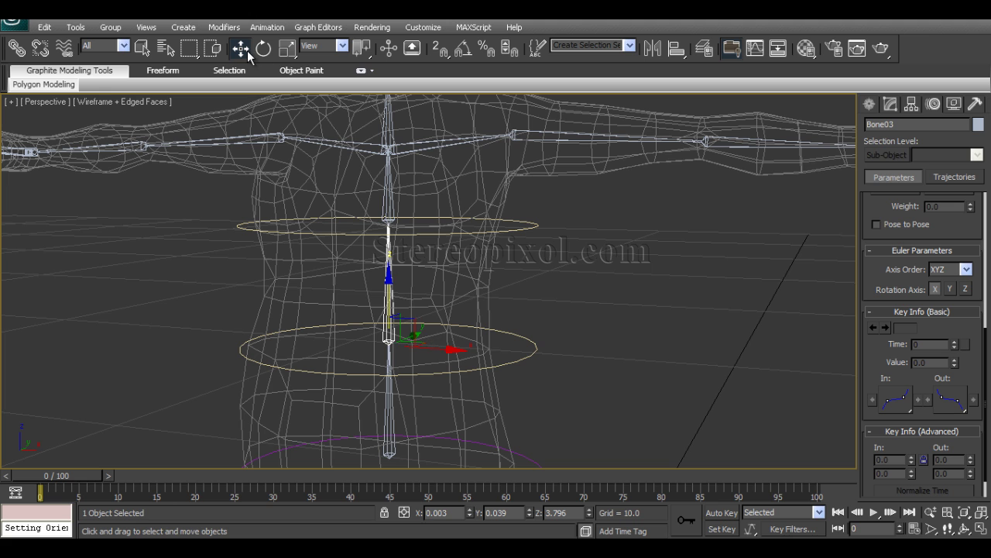
left_click(265, 28)
mouse_move(309, 93)
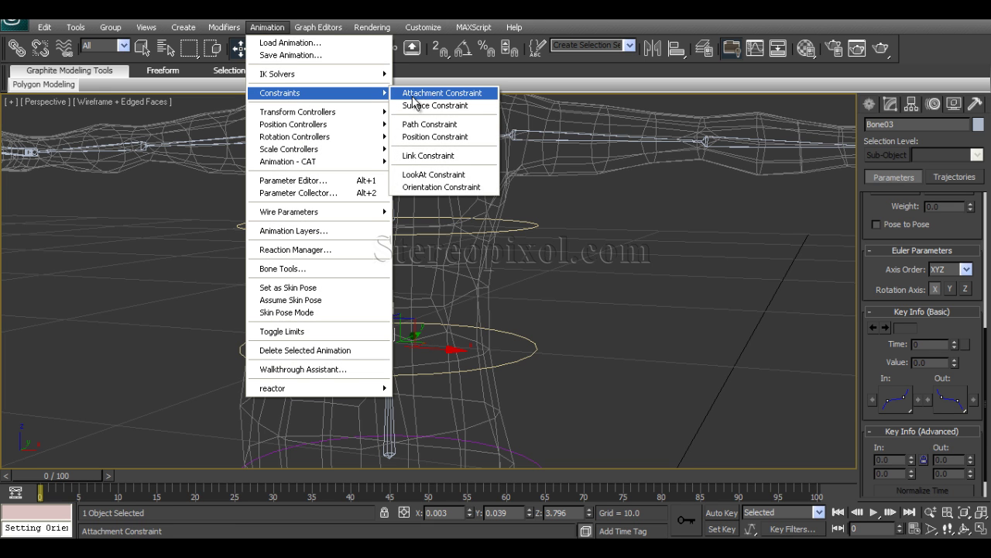
left_click(442, 187)
left_click(536, 349)
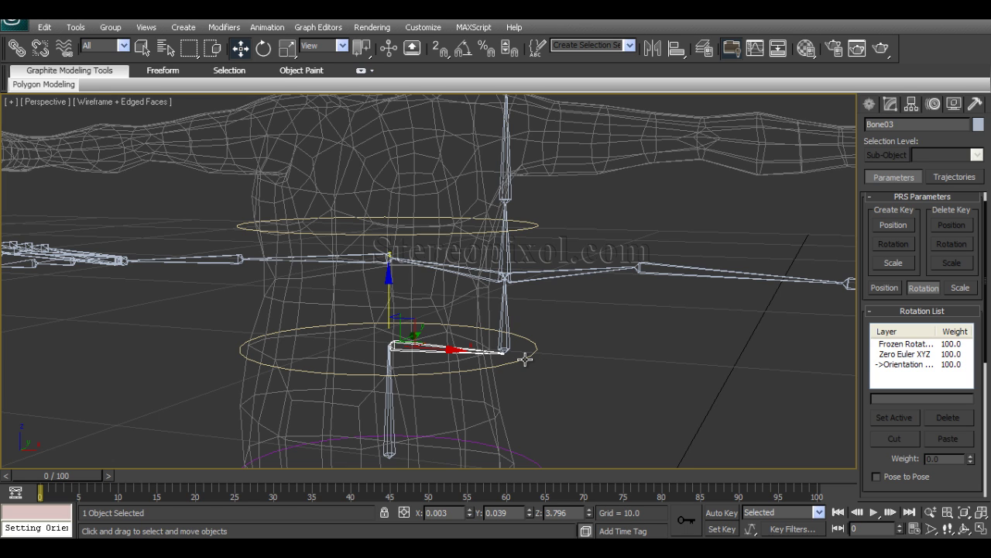
Enable Keep Initial Offset on Bone03's orientation constraint.
left_click(900, 365)
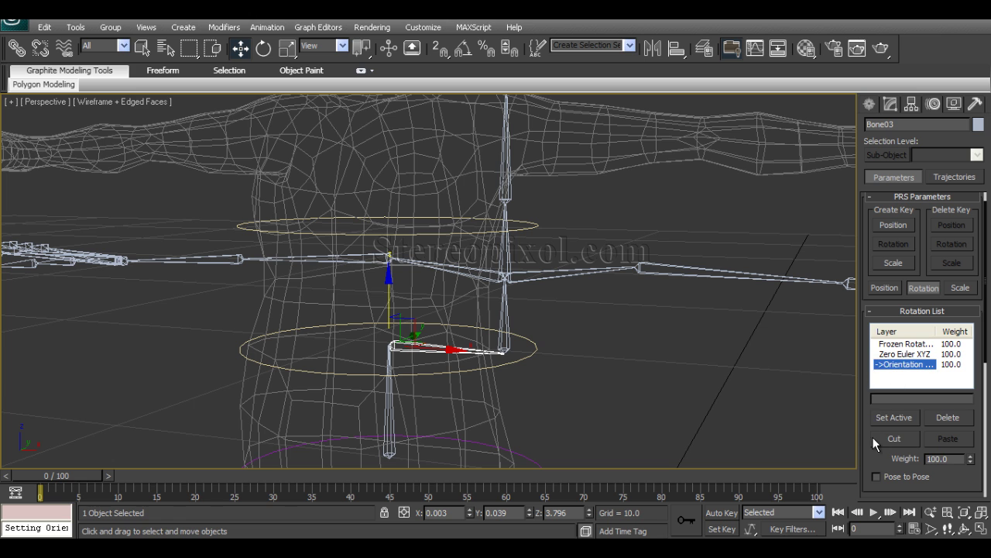
scroll(883, 449, "down", 6)
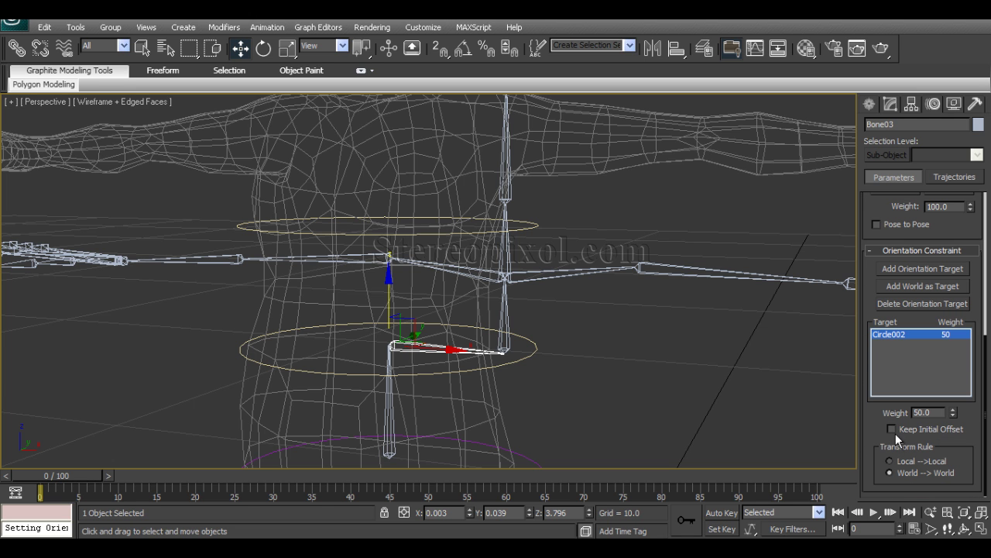
left_click(893, 429)
middle_click_drag(537, 323, 523, 364, "alt")
Rotate the lower torso circle about its Y axis to test the Bone03 constraint, and revert the rotation.
left_click(578, 356)
left_click(518, 358)
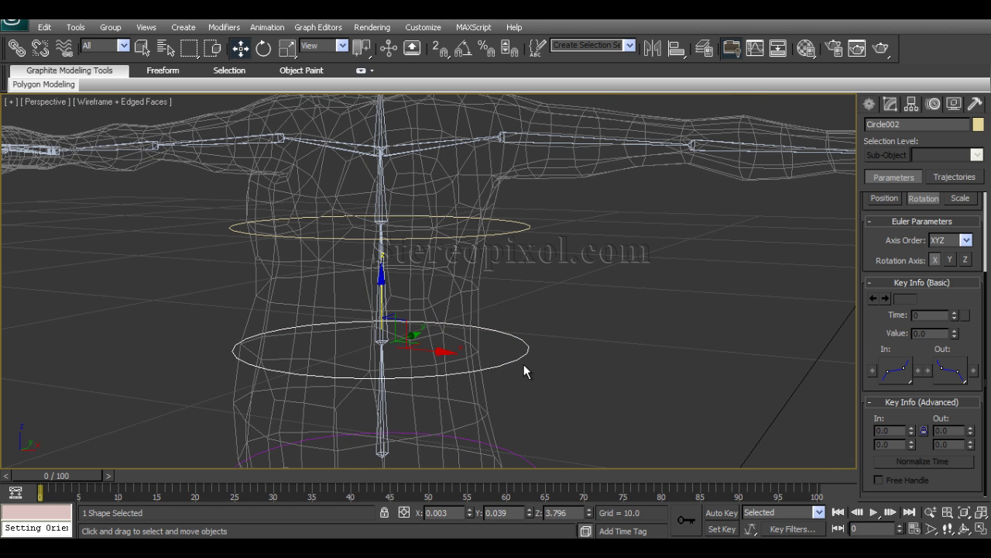
key("e")
mouse_move(426, 307)
left_mouse_down()
mouse_move(418, 297)
mouse_move(442, 337)
mouse_move(431, 318)
left_mouse_up()
key("ctrl+z")
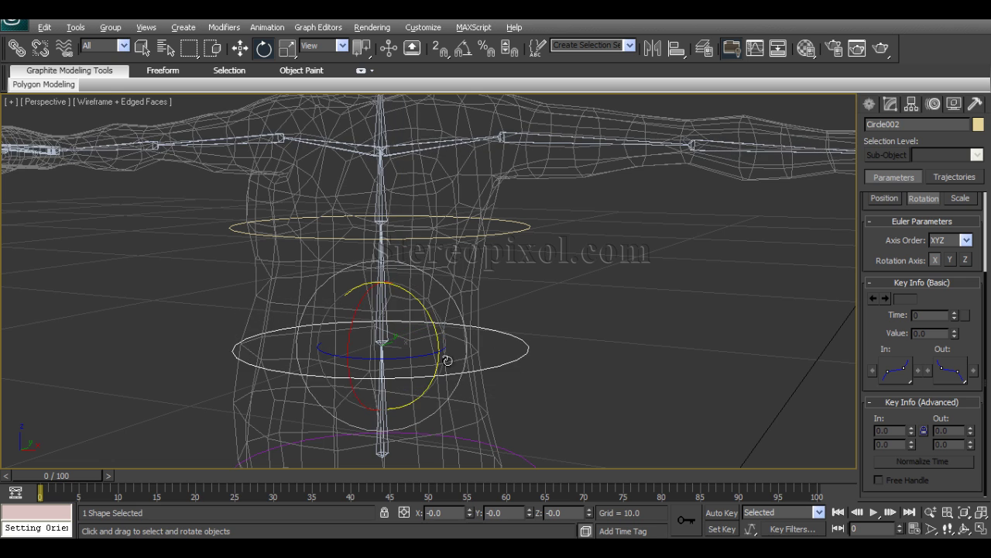
mouse_move(447, 360)
middle_mouse_down("alt")
mouse_move(462, 365)
mouse_move(451, 349)
middle_mouse_up("alt")
left_click_drag(432, 314, 442, 338)
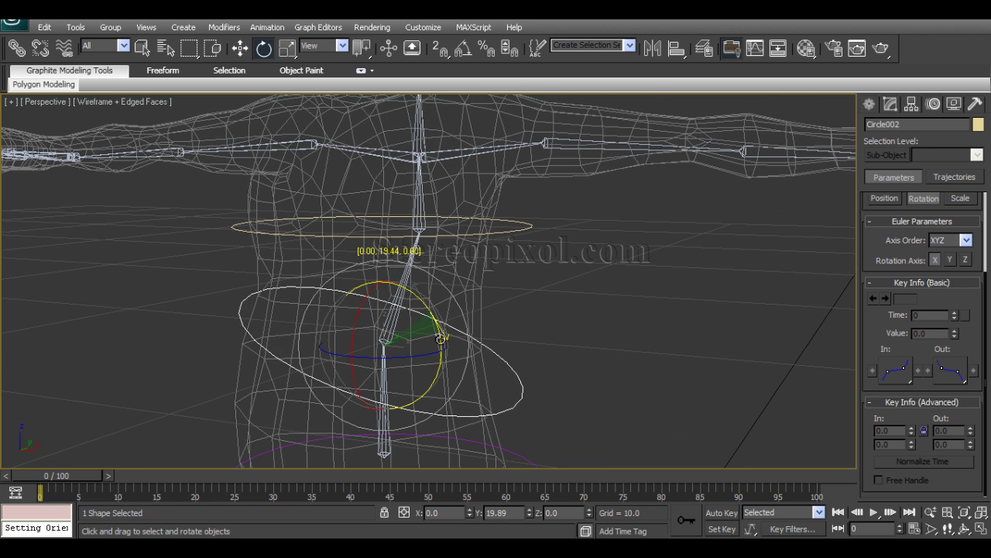
right_click(441, 338)
middle_click_drag(478, 266, 440, 263, "alt")
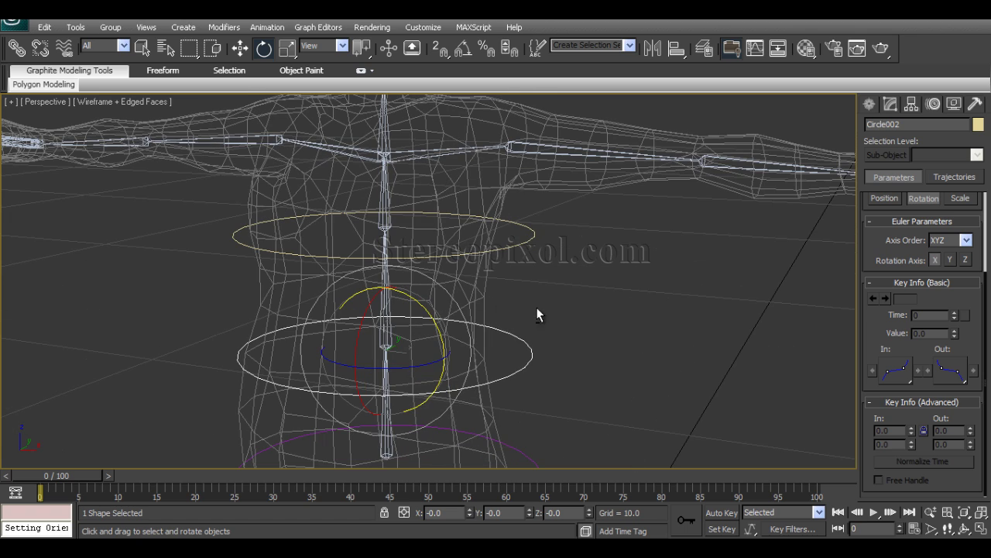
middle_click_drag(536, 313, 562, 323, "alt")
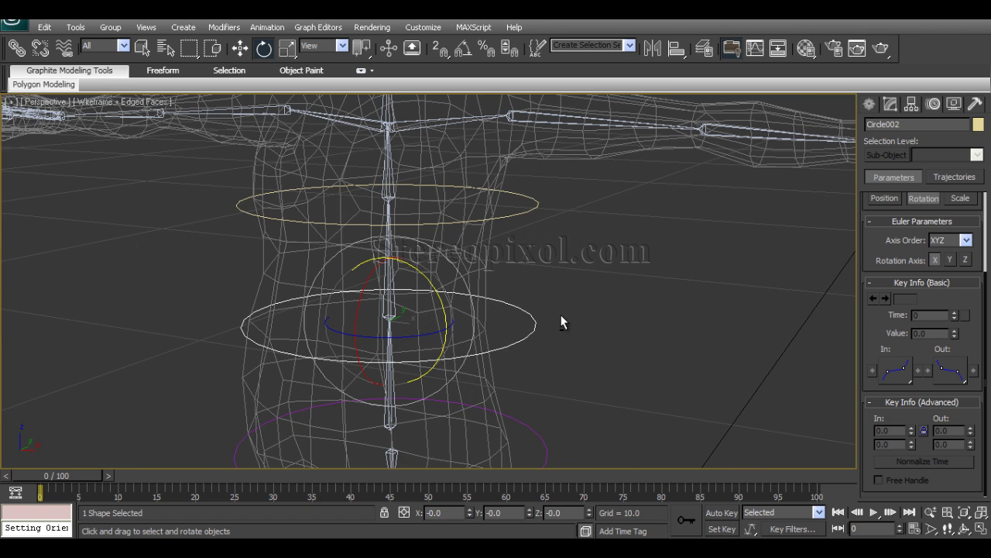
Link the upper torso circle to the lower torso circle as its parent.
left_click(538, 207)
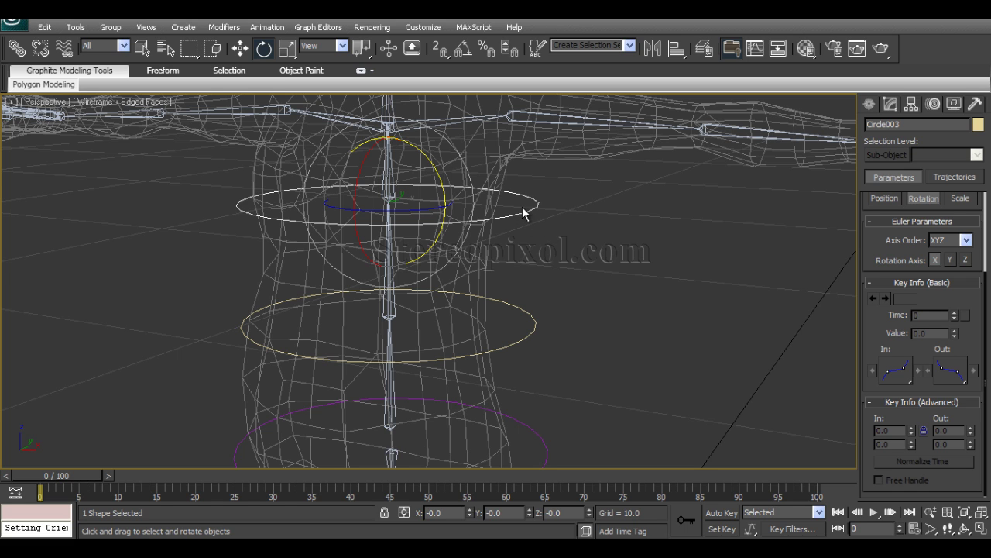
left_click(15, 47)
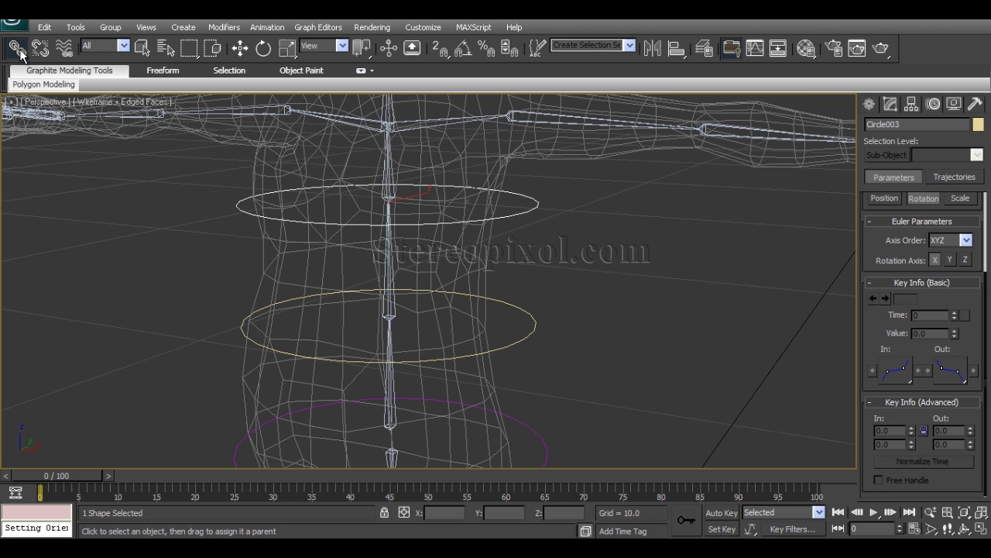
left_click_drag(529, 211, 532, 327)
key("w")
Rotate the lower torso circle to test the link to the upper circle, and undo the rotation.
left_click(519, 329)
middle_click_drag(536, 349, 477, 336, "alt")
key("e")
left_click_drag(438, 291, 461, 267)
scroll(465, 287, "down", 5)
key("ctrl+z")
scroll(535, 322, "up", 6)
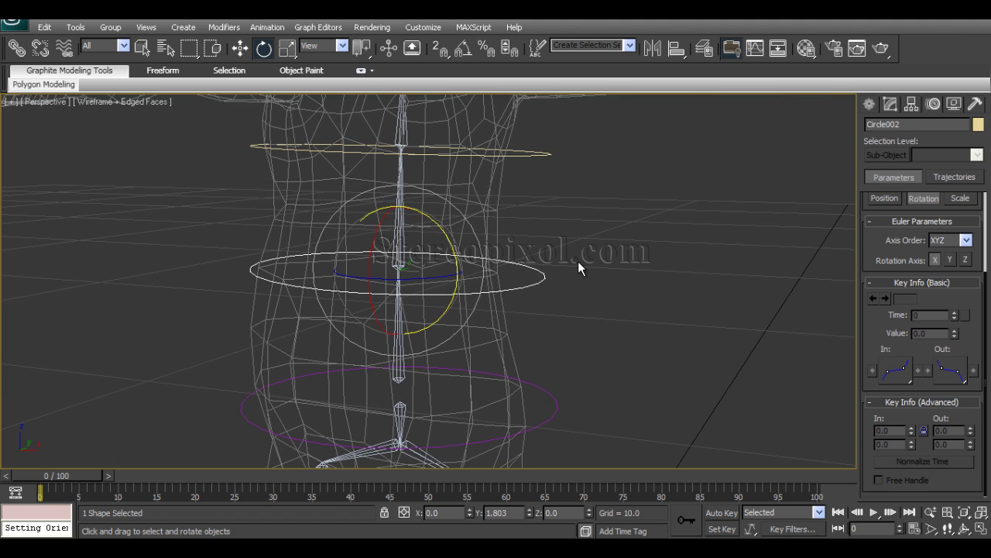
Apply Freeze Transform to the upper torso circle and accept the new layer of controllers.
left_click(579, 262)
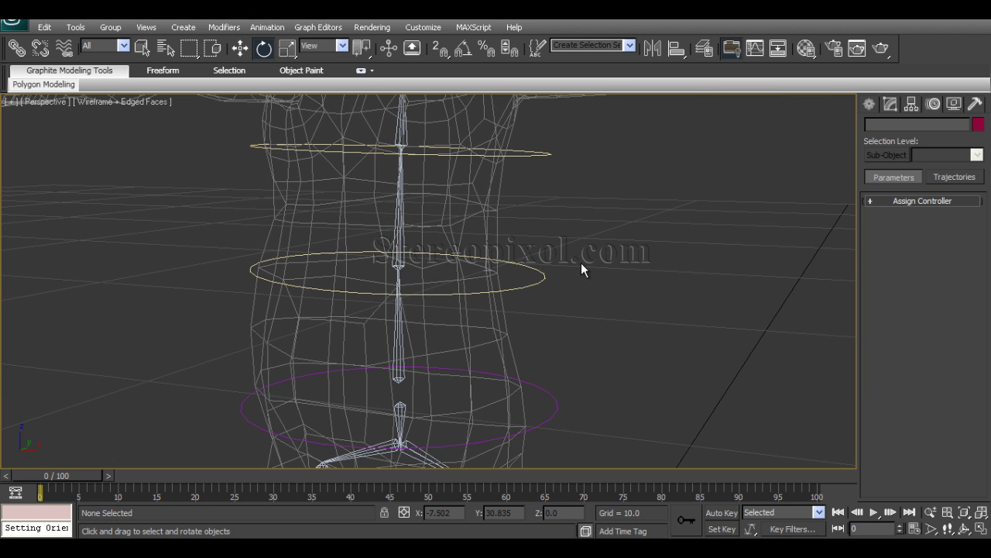
left_click(547, 170)
right_click(535, 149)
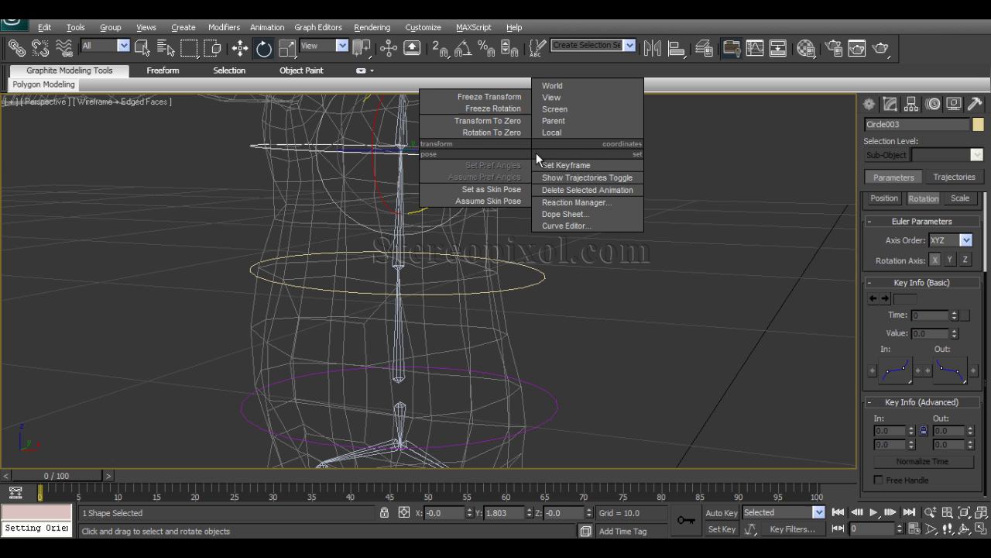
left_click(506, 108)
left_click(469, 334)
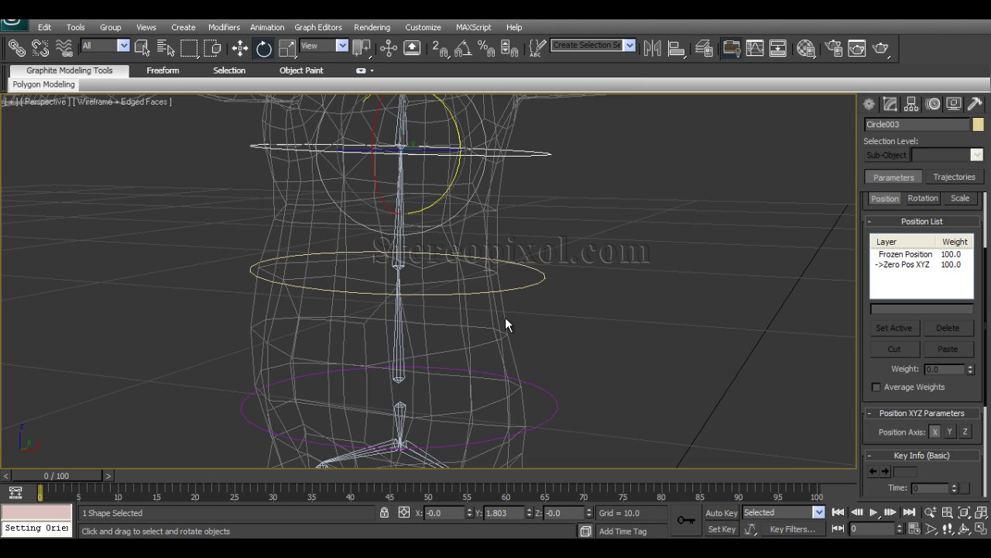
Apply Freeze Transform to the lower torso circle and accept the new layer of controllers.
middle_click_drag(589, 292, 577, 344)
left_click_drag(534, 333, 550, 359)
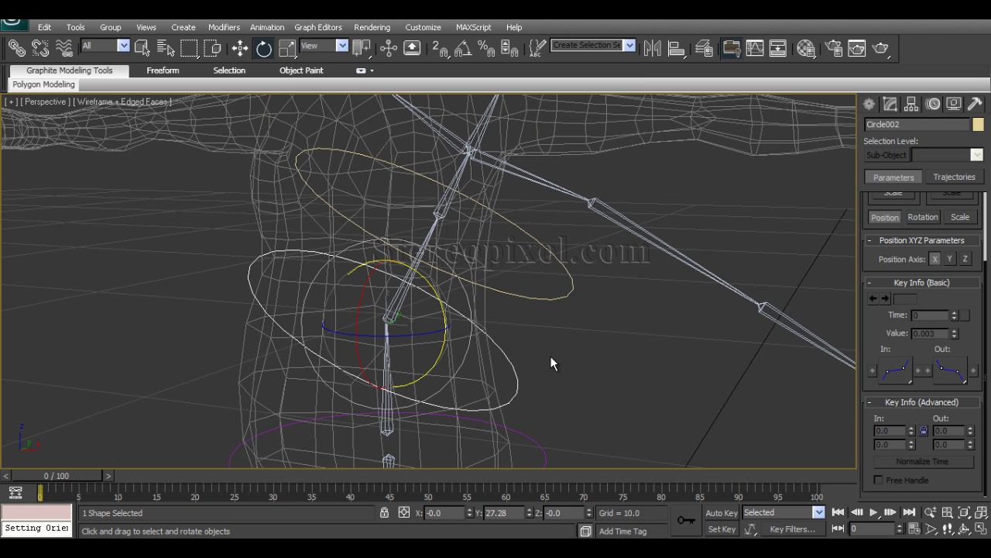
right_click(533, 333)
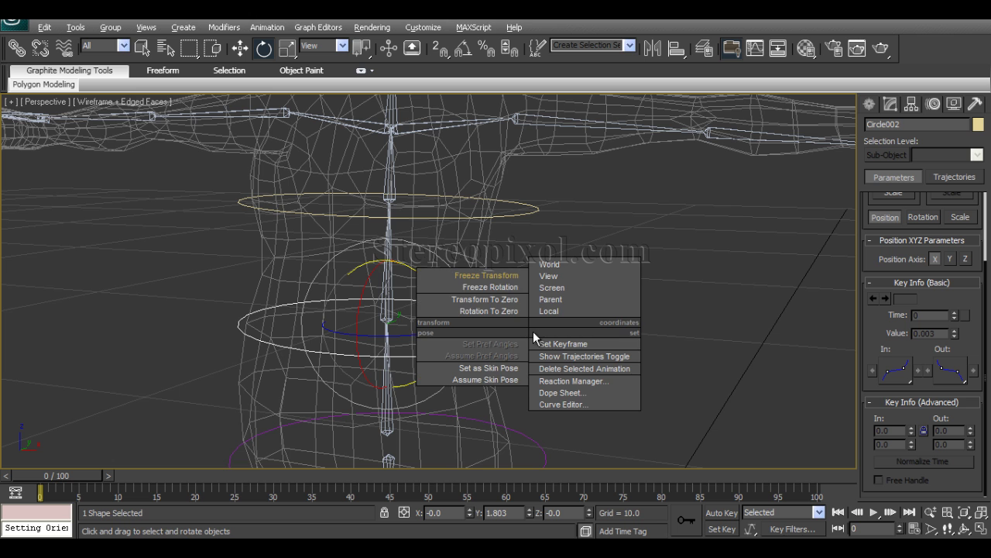
left_click(507, 280)
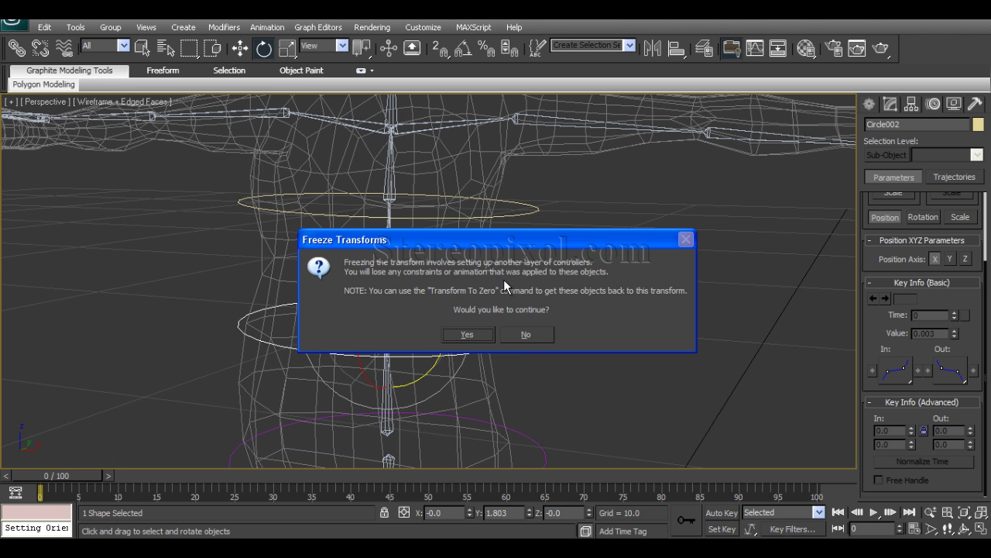
left_click(486, 333)
Rotate the frozen lower torso circle to check the spine's response, and undo the rotation.
middle_click_drag(546, 362, 564, 358, "alt")
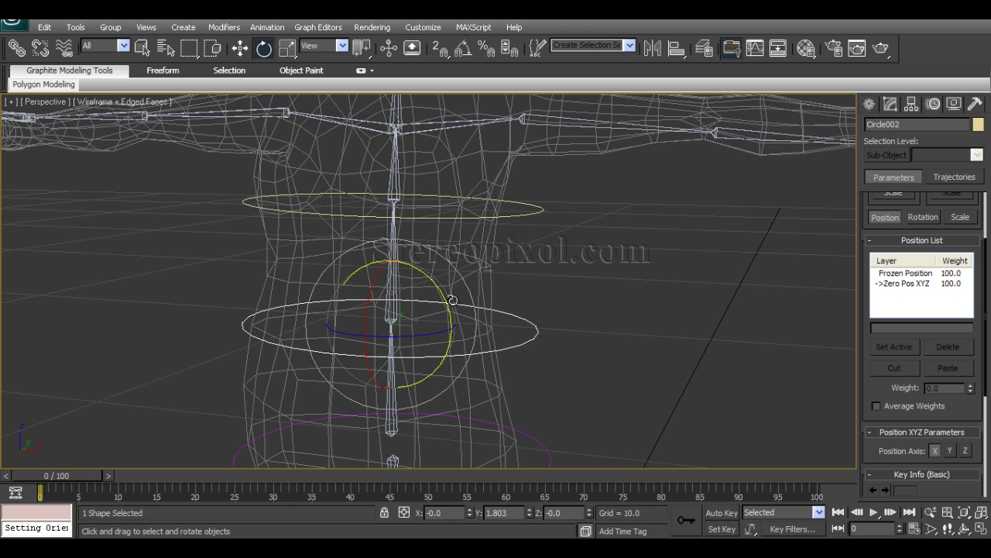
left_click_drag(450, 300, 452, 311)
key("ctrl+z")
scroll(538, 356, "down", 5)
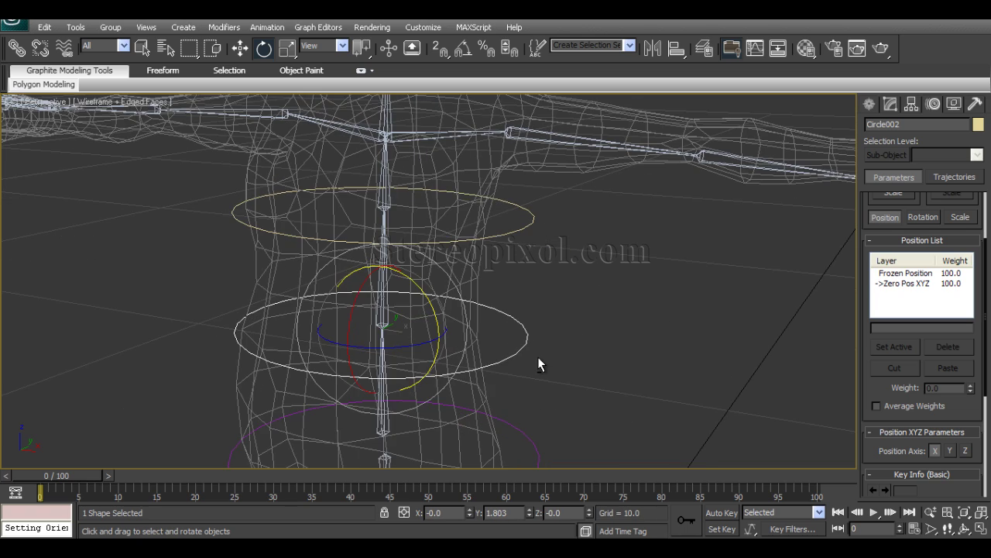
scroll(535, 330, "up", 4)
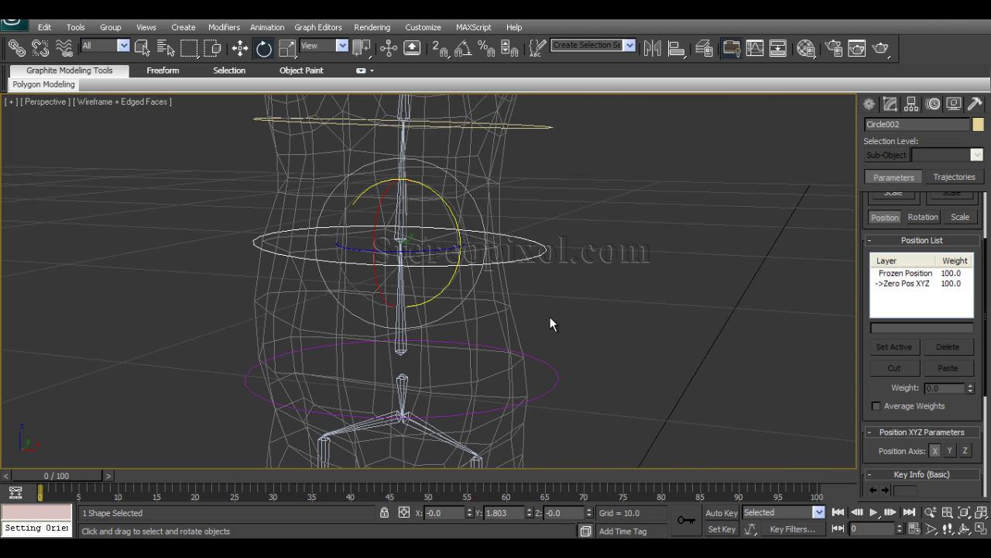
Try rotating the purple hip circle about its Y axis, cancel the rotation and deselect the circle.
left_click_drag(561, 382, 563, 384)
middle_click_drag(563, 385, 467, 385, "alt")
key("w")
key("e")
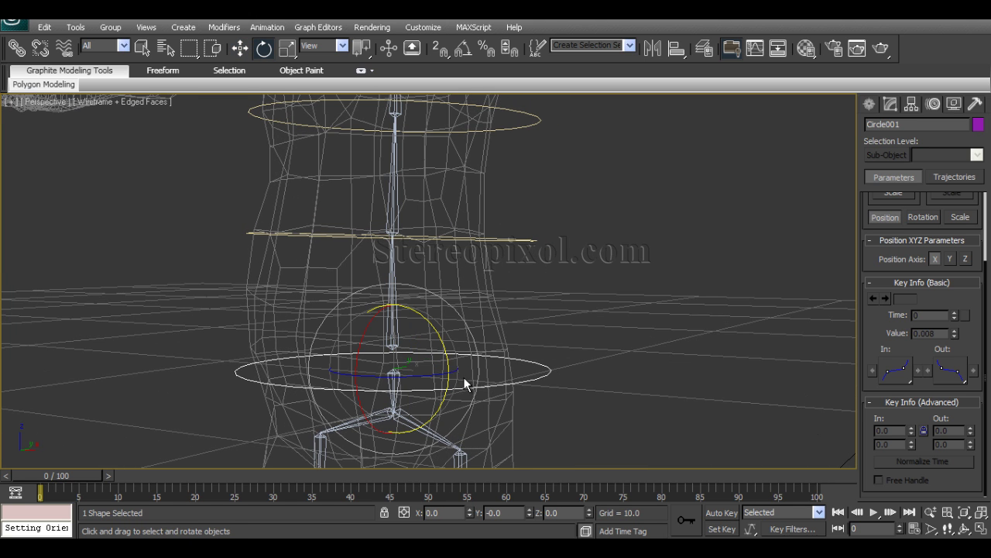
mouse_move(445, 352)
left_mouse_down()
mouse_move(443, 334)
mouse_move(446, 350)
left_mouse_up()
right_click(446, 350)
left_click(575, 325)
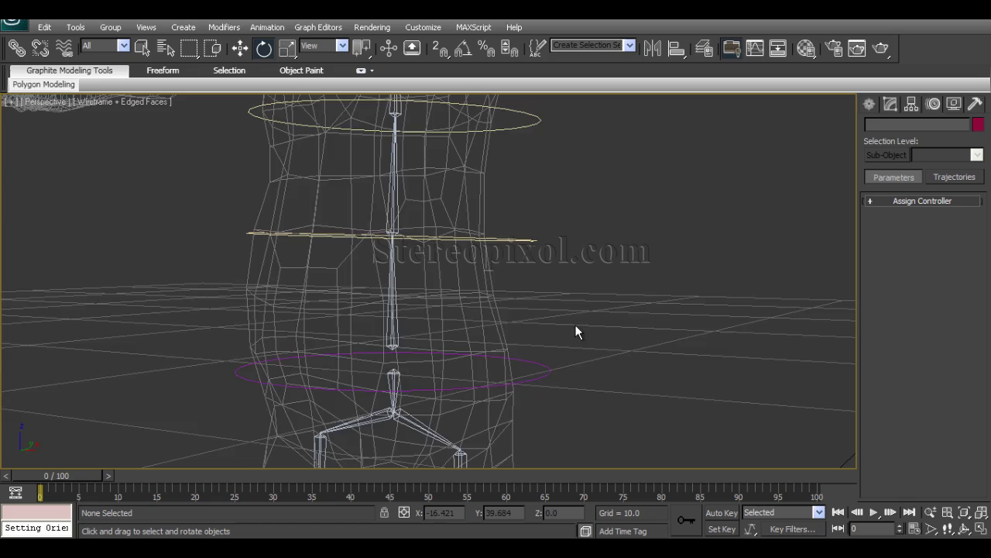
Draw a six-pointed star spline on the ground beside the character, with radii of about 1.73 and 1.29.
middle_click_drag(575, 325, 516, 348, "alt")
middle_click_drag(392, 338, 523, 350, "alt")
scroll(544, 377, "down", 5)
left_click(869, 104)
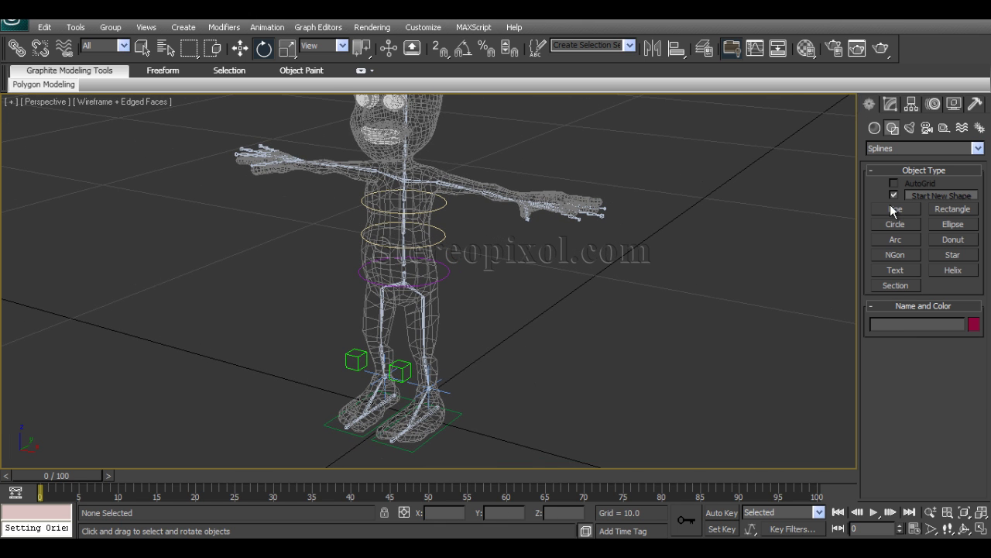
left_click(952, 255)
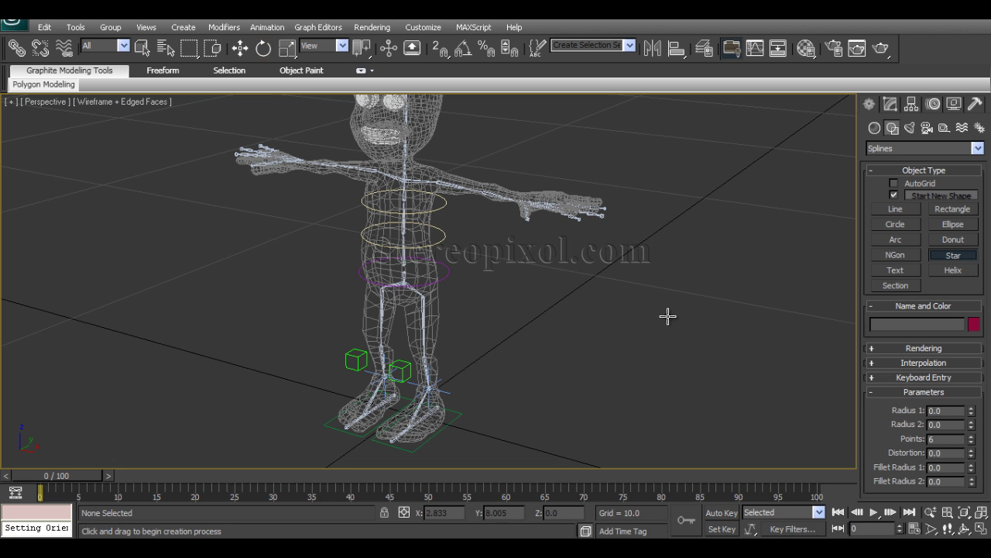
left_click_drag(582, 354, 600, 382)
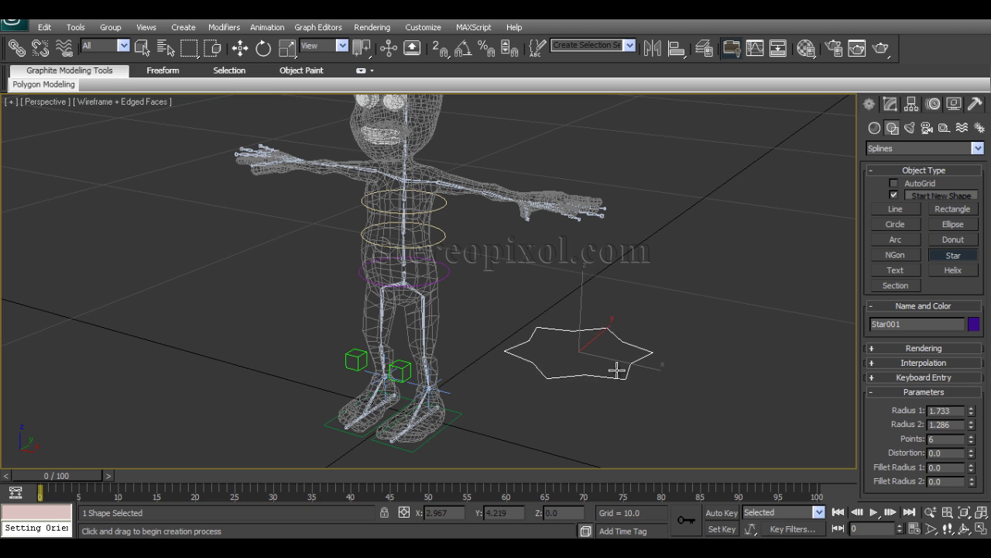
left_click(617, 371)
key("w")
Try 5 and 4 points on the star, and set its point count to 6.
left_click(891, 106)
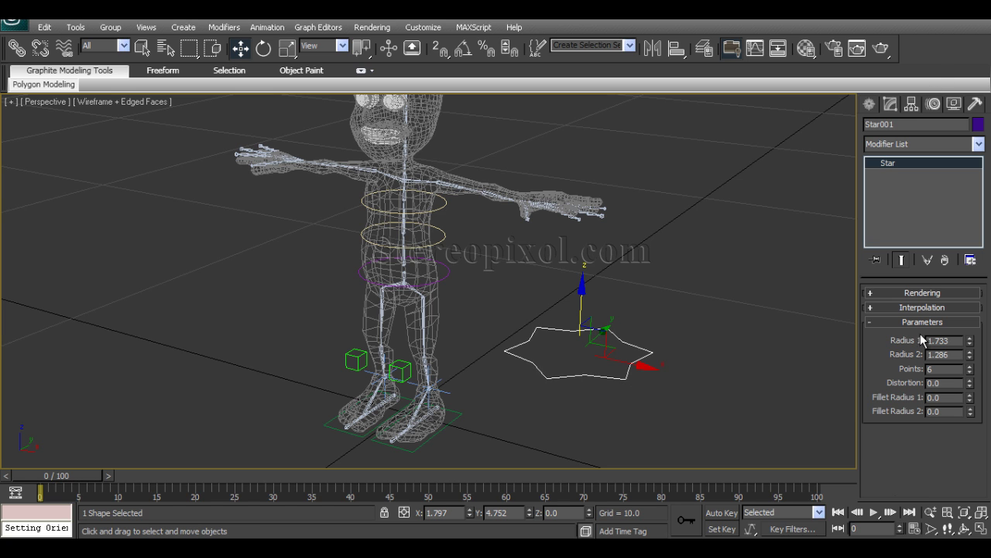
left_click(970, 372)
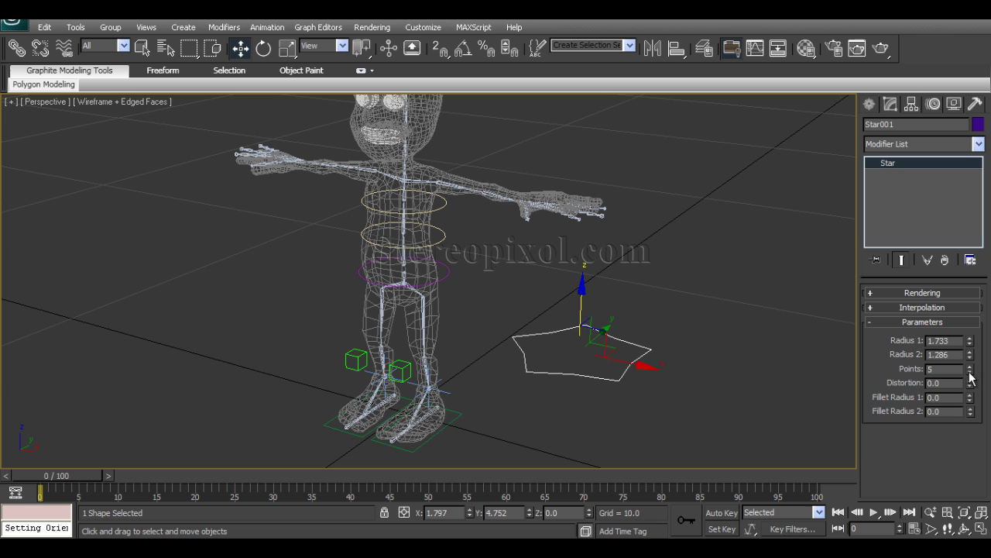
left_click(970, 372)
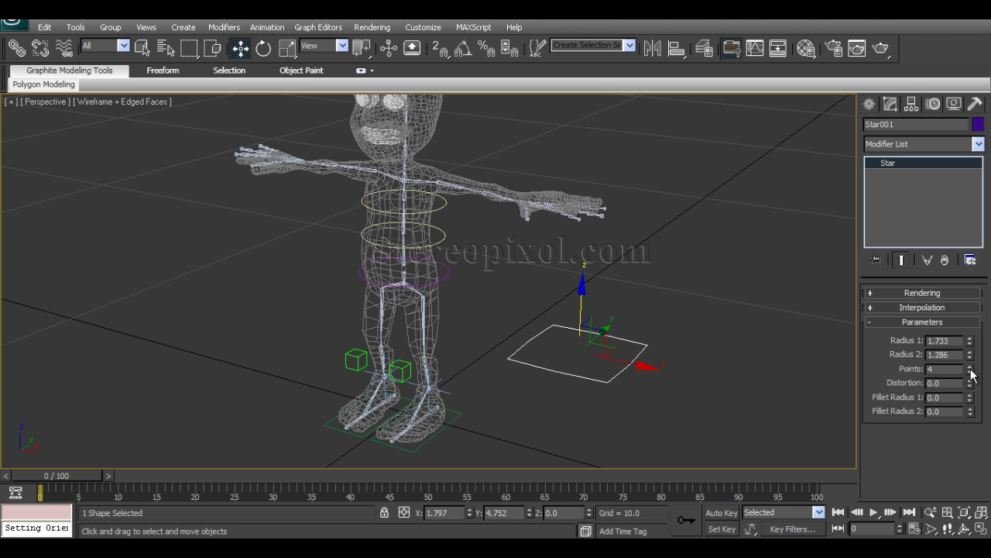
left_click(970, 367)
middle_click_drag(639, 394, 620, 418, "alt")
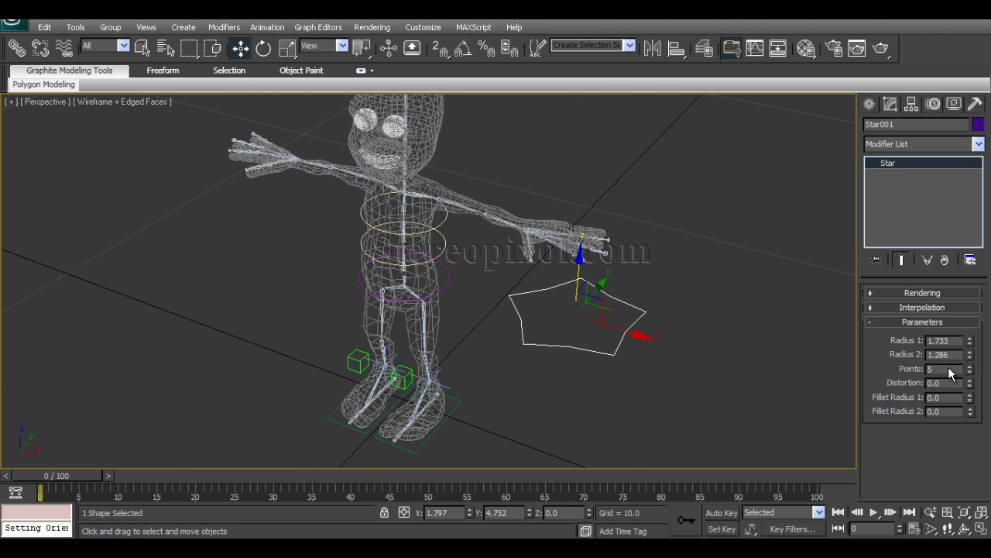
left_click(969, 366)
Align the star to the lowest spine bone, Bone01, in X, Y and Z position, pivot point to pivot point.
middle_click_drag(620, 364, 385, 310, "alt")
scroll(412, 312, "up", 10)
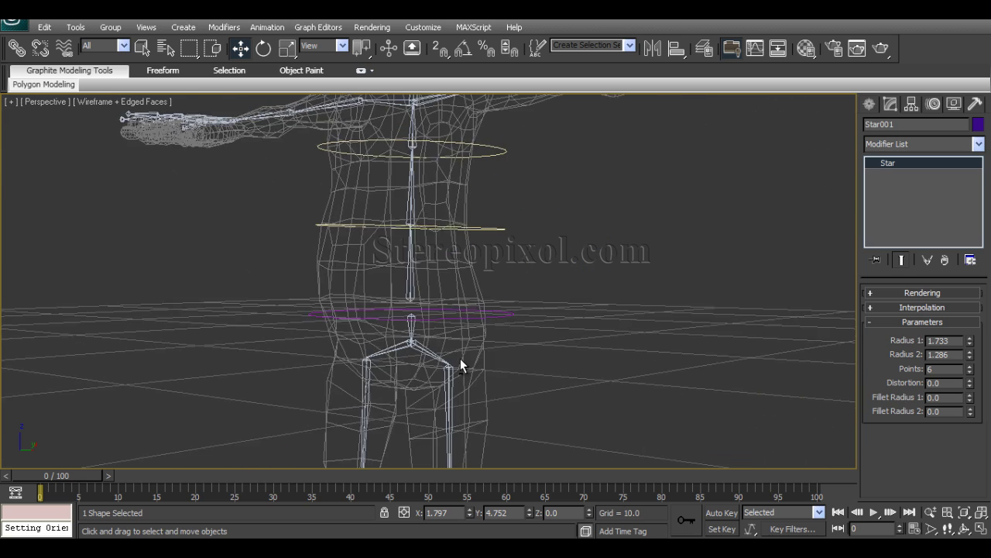
middle_click_drag(441, 308, 450, 314, "alt")
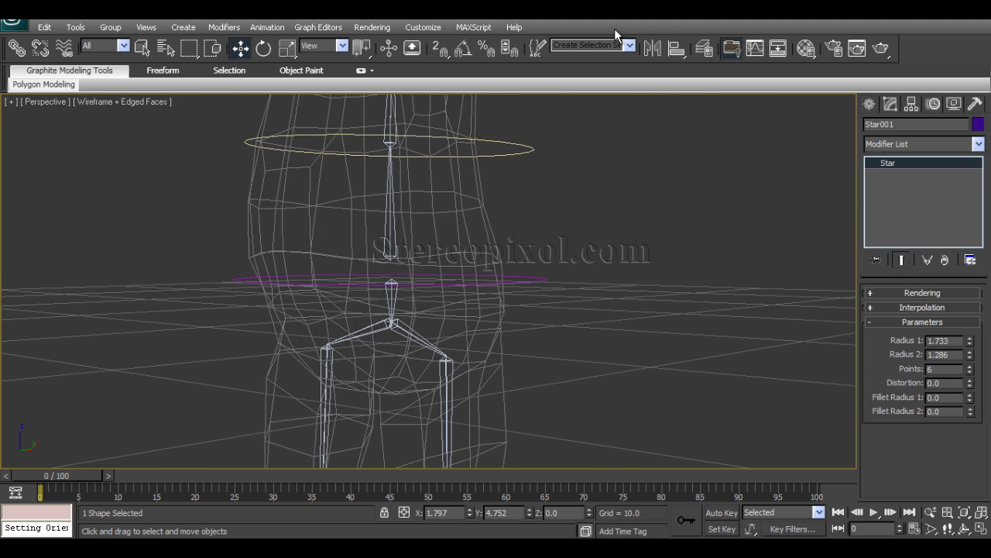
left_click(677, 49)
left_click(392, 250)
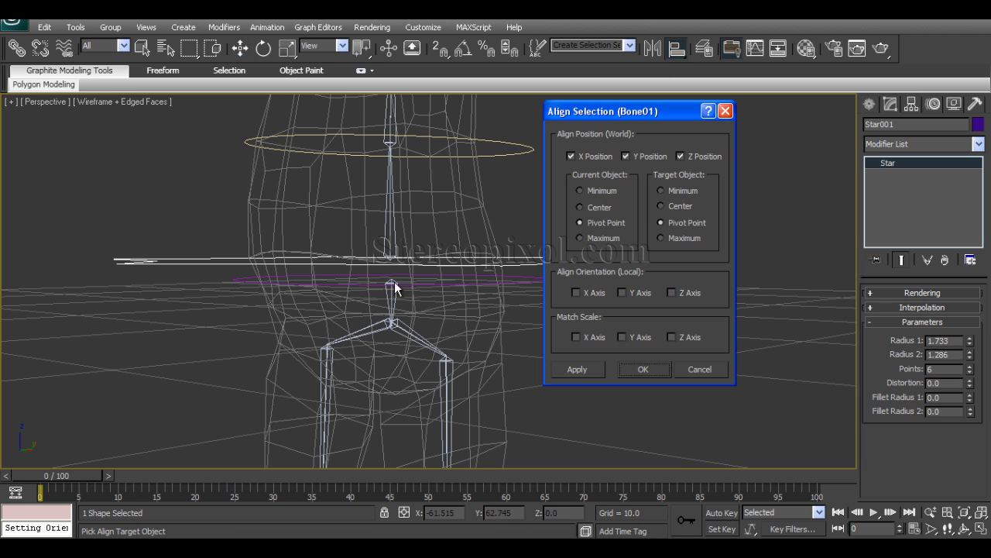
left_click(643, 368)
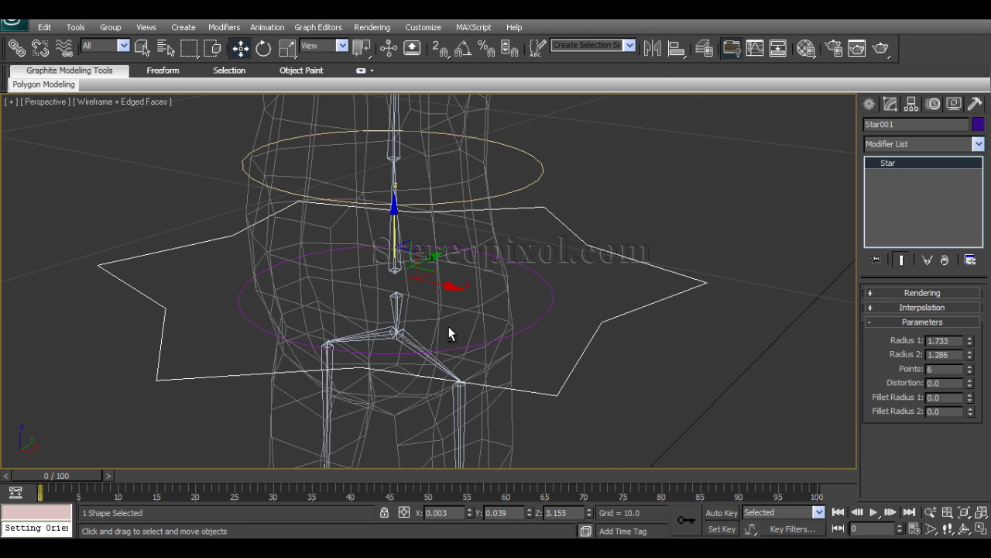
Scale the star uniformly to about 66.5% so it fits around the hips, and check it in shaded and wireframe display.
key("r")
left_click_drag(395, 262, 356, 307)
key("F3")
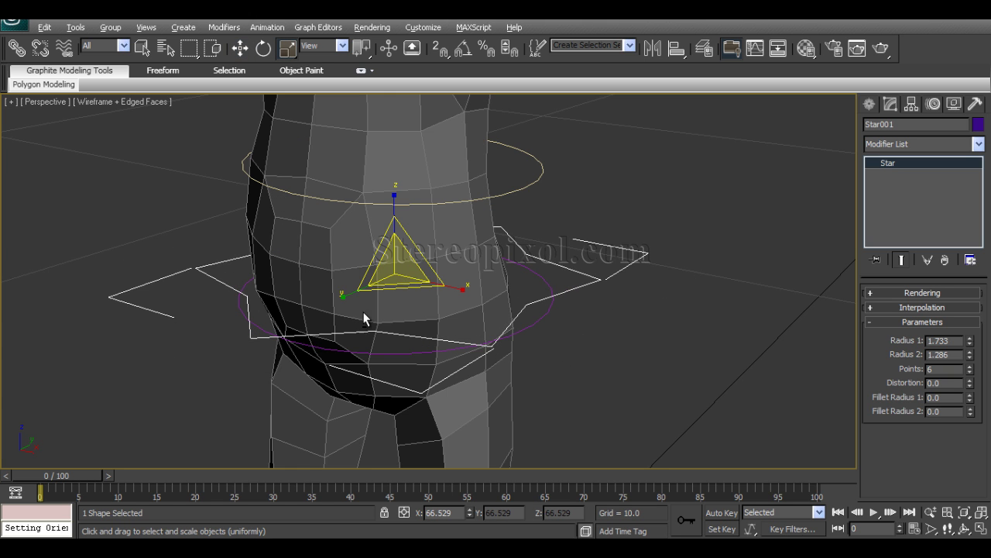
middle_click_drag(364, 314, 468, 333, "alt")
key("w")
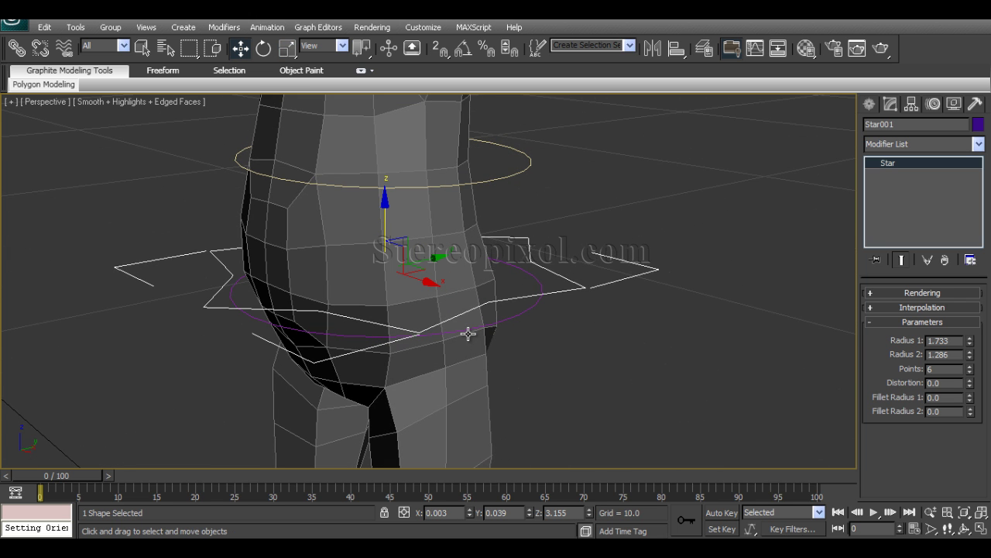
key("F3")
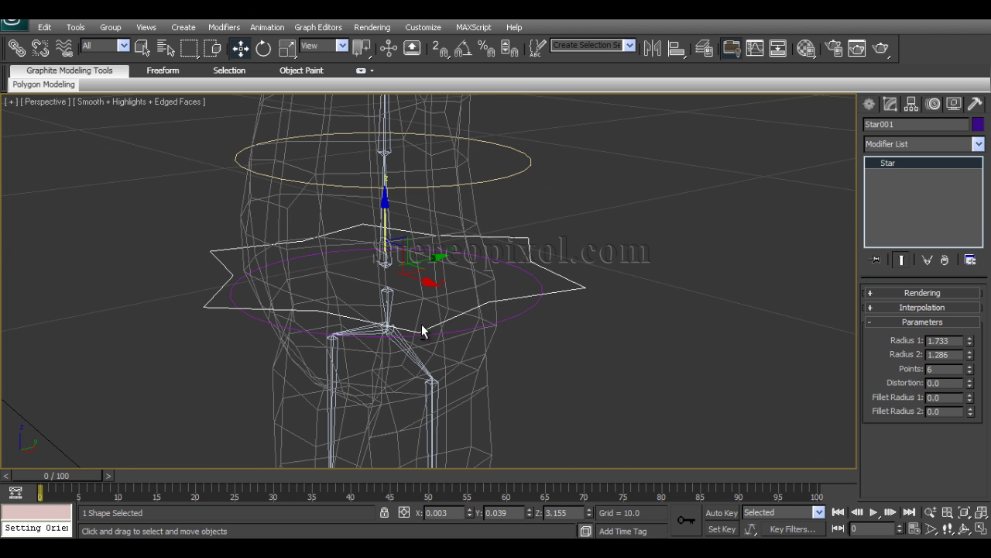
key("F3")
middle_click_drag(422, 332, 442, 299, "alt")
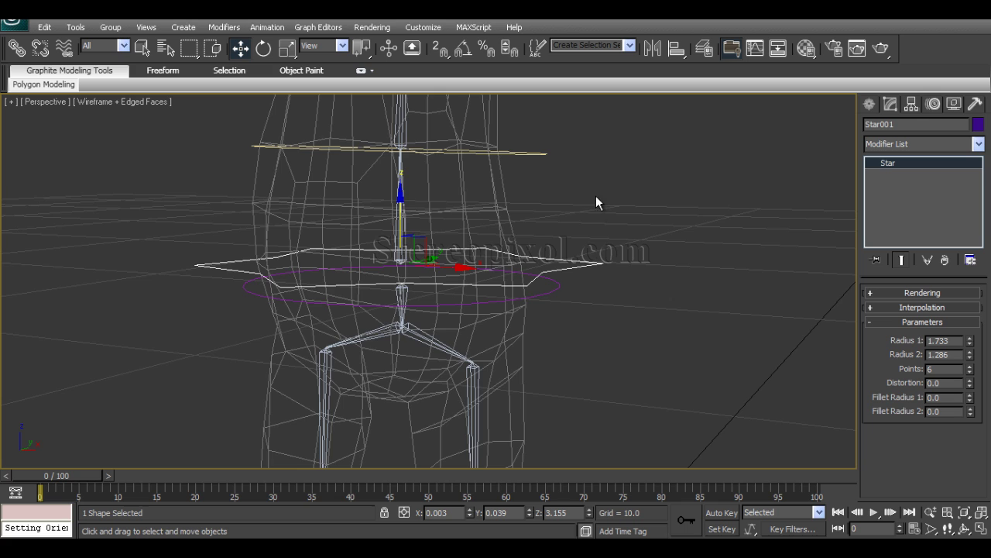
middle_click_drag(527, 230, 431, 247, "alt")
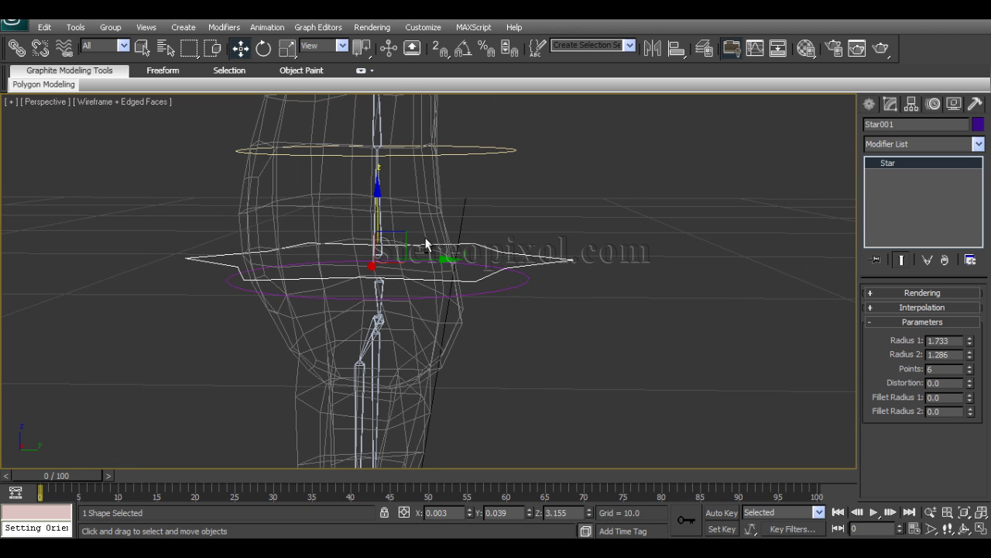
Undo the trial move of the star, and link the lowest spine bone, Bone01, to the star as its parent.
mouse_move(402, 230)
left_mouse_down()
mouse_move(384, 226)
mouse_move(325, 319)
mouse_move(444, 230)
mouse_move(417, 224)
left_mouse_up()
key("ctrl+z")
middle_click_drag(353, 277, 423, 267, "alt")
middle_click_drag(496, 242, 507, 301, "alt")
left_click(17, 49)
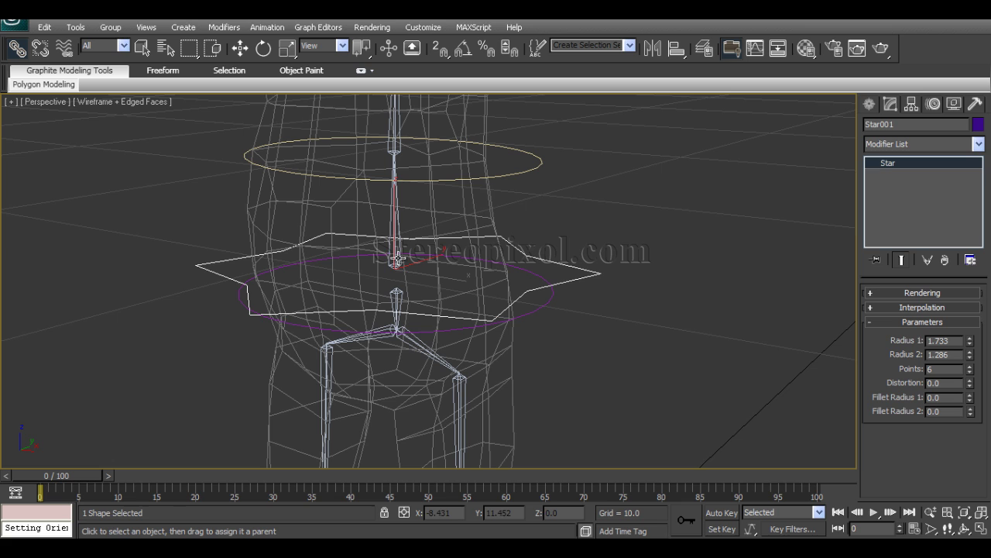
left_click_drag(395, 263, 588, 269)
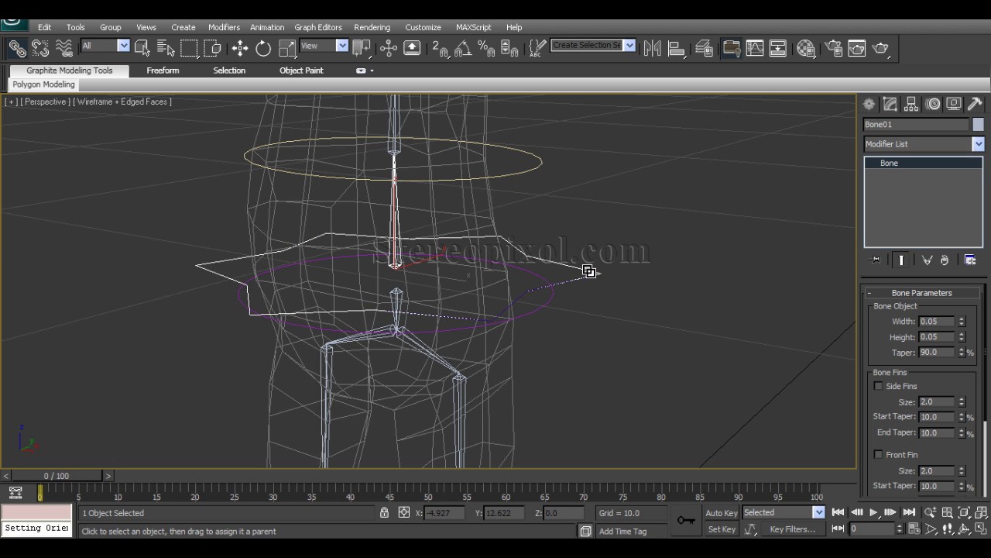
key("w")
Test-rotate the star controller at the hips and cancel the rotation.
left_click(574, 267)
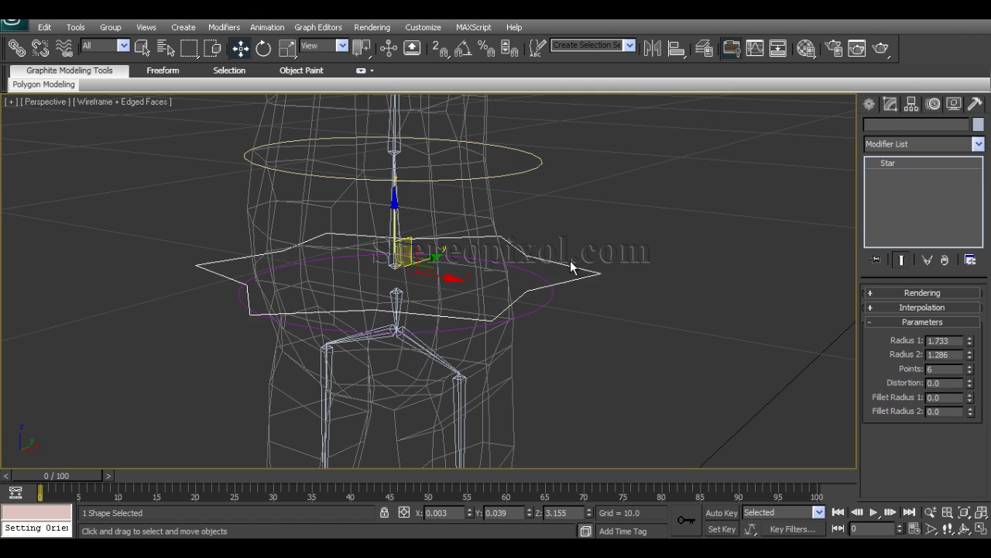
middle_click_drag(570, 266, 550, 308, "alt")
key("e")
middle_click_drag(415, 309, 465, 296, "alt")
left_click_drag(459, 252, 465, 261)
right_click(465, 260)
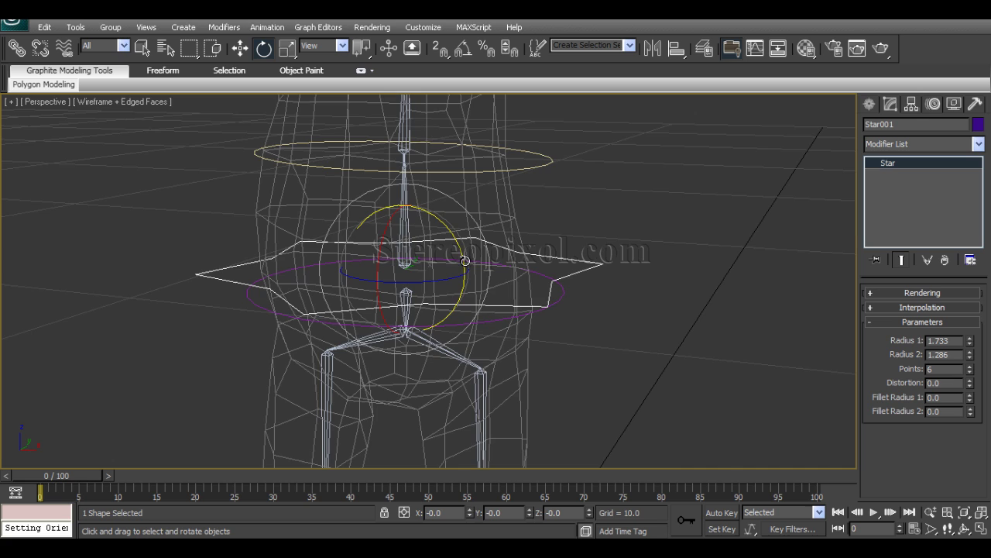
Test-move the star controller to check that the linked spine follows, cancelling each trial move.
middle_click_drag(465, 273, 417, 269, "alt")
key("w")
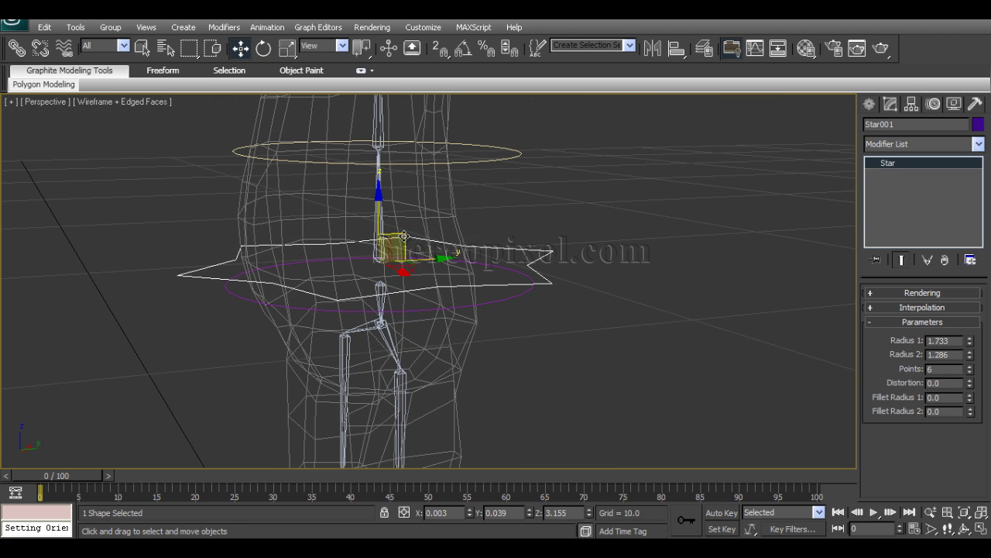
mouse_move(404, 236)
left_mouse_down()
mouse_move(429, 321)
mouse_move(401, 279)
mouse_move(407, 238)
left_mouse_up()
right_click(408, 238)
middle_click_drag(386, 285, 425, 271, "alt")
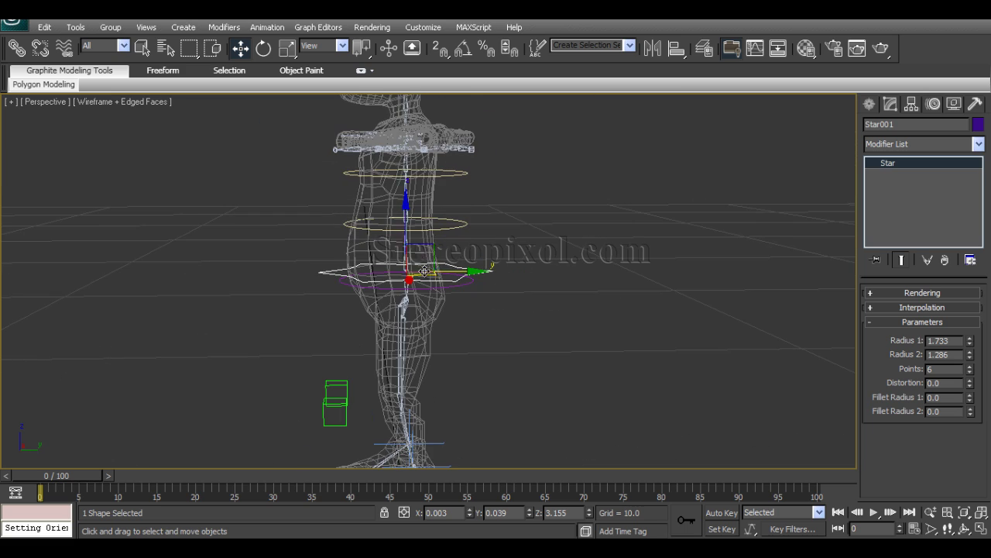
mouse_move(433, 250)
left_mouse_down()
mouse_move(437, 317)
mouse_move(439, 266)
left_mouse_up()
right_click(440, 266)
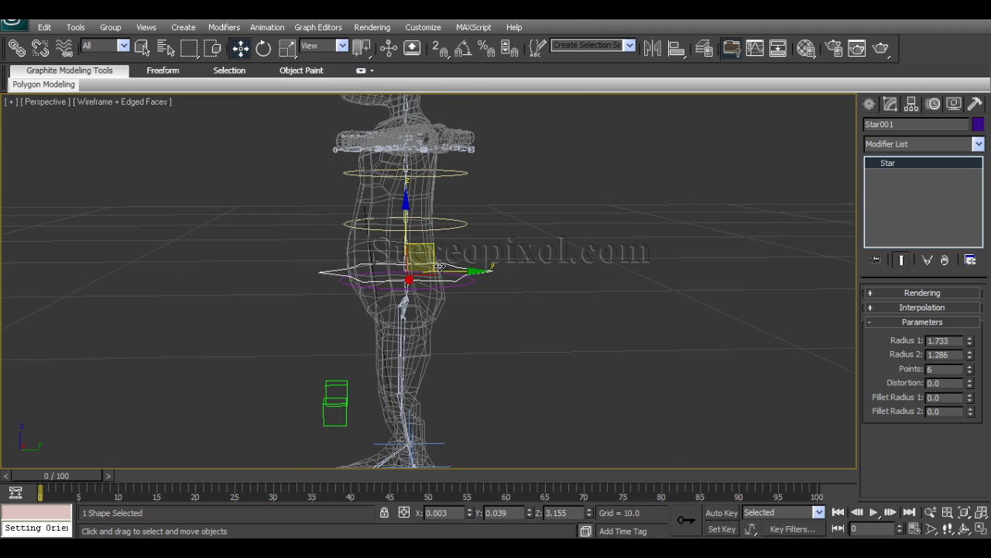
Link the purple hip circle, Circle001, to the star controller as its parent.
middle_click_drag(405, 298, 484, 334, "alt")
scroll(450, 315, "up", 5)
left_click(531, 289)
middle_click_drag(511, 287, 515, 297, "alt")
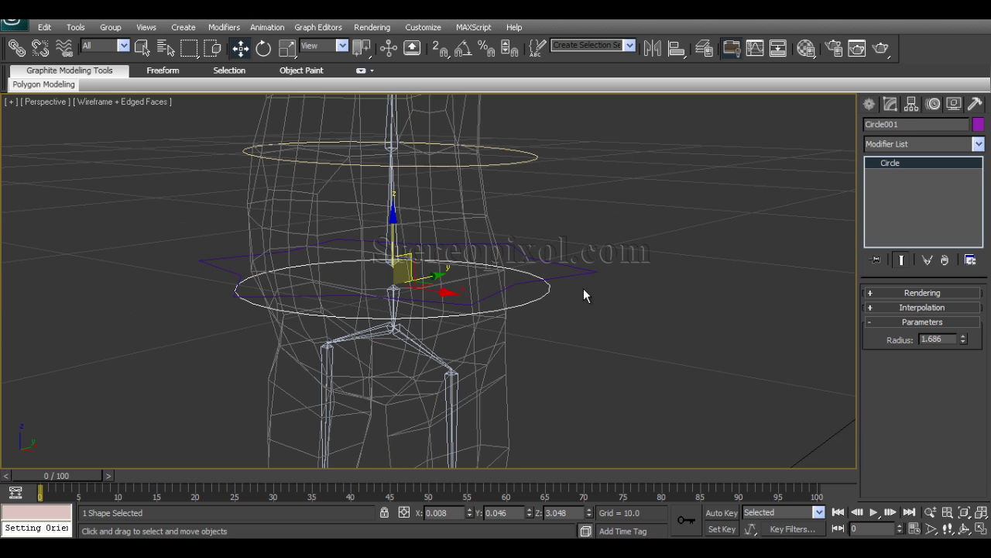
left_click_drag(582, 264, 607, 309)
middle_click_drag(558, 308, 542, 323, "alt")
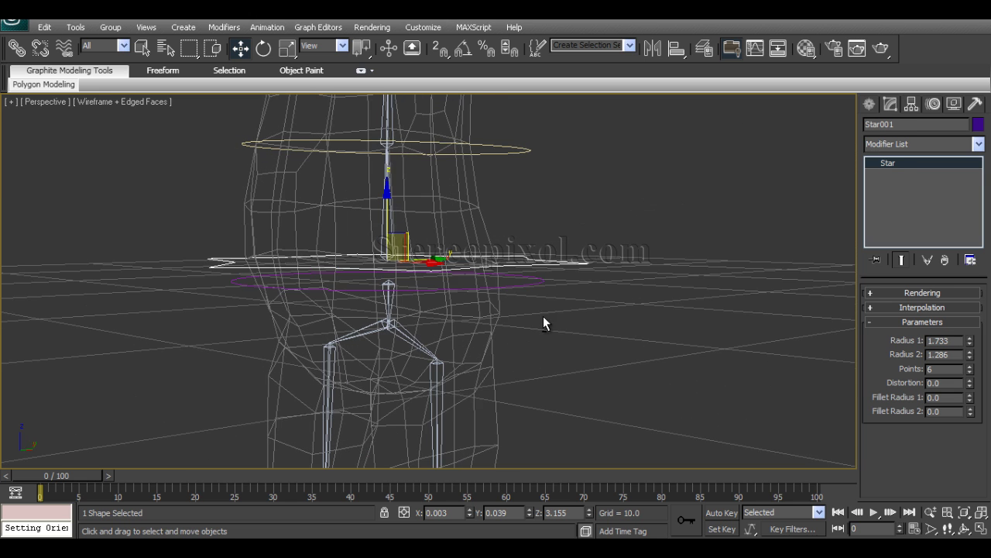
left_click(531, 283)
middle_click_drag(532, 283, 574, 287, "alt")
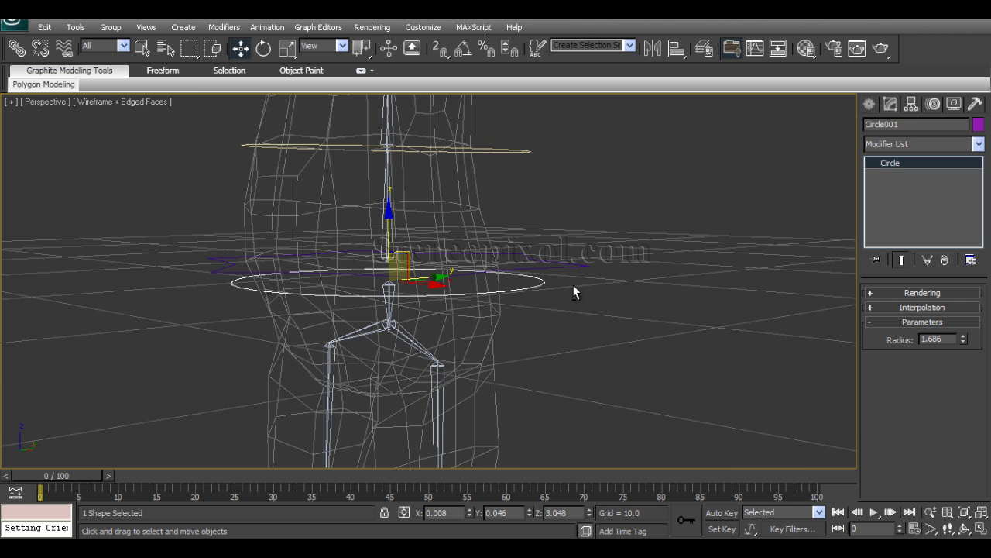
left_click(16, 48)
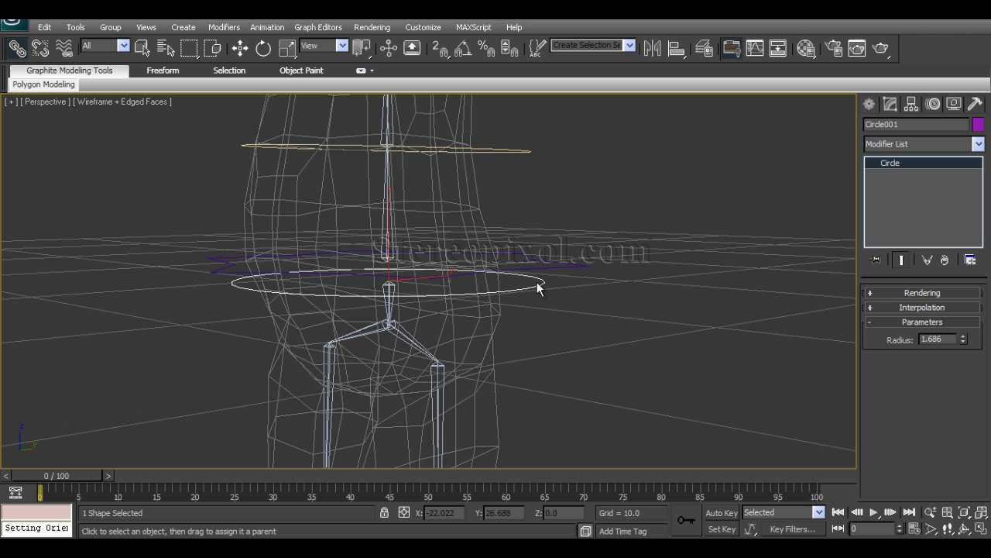
left_click_drag(538, 283, 573, 265)
key("w")
Repeat the parent link from the hip circle, Circle001, to the star, Star001.
middle_click_drag(574, 268, 574, 322, "alt")
left_click_drag(605, 258, 581, 295)
middle_click_drag(565, 322, 542, 303, "alt")
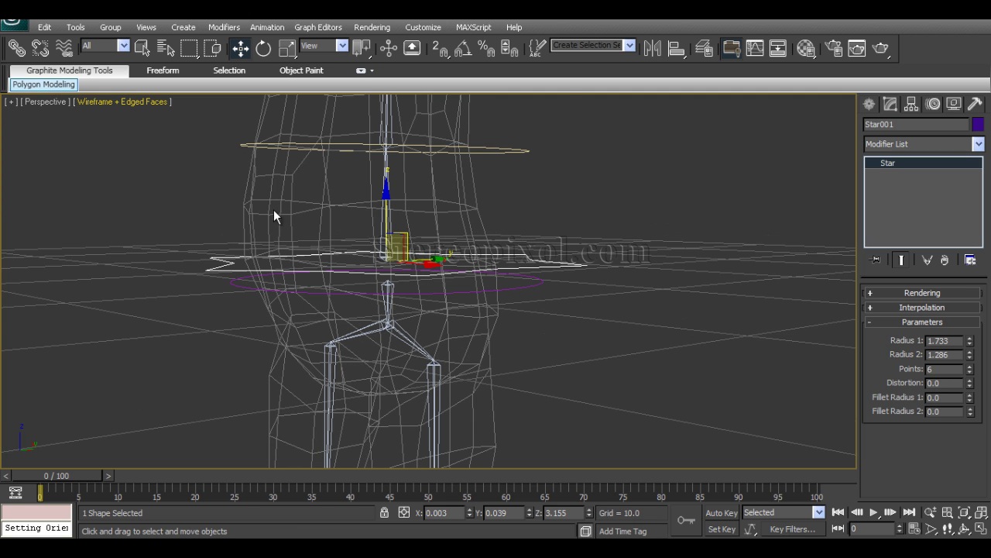
left_click(528, 284)
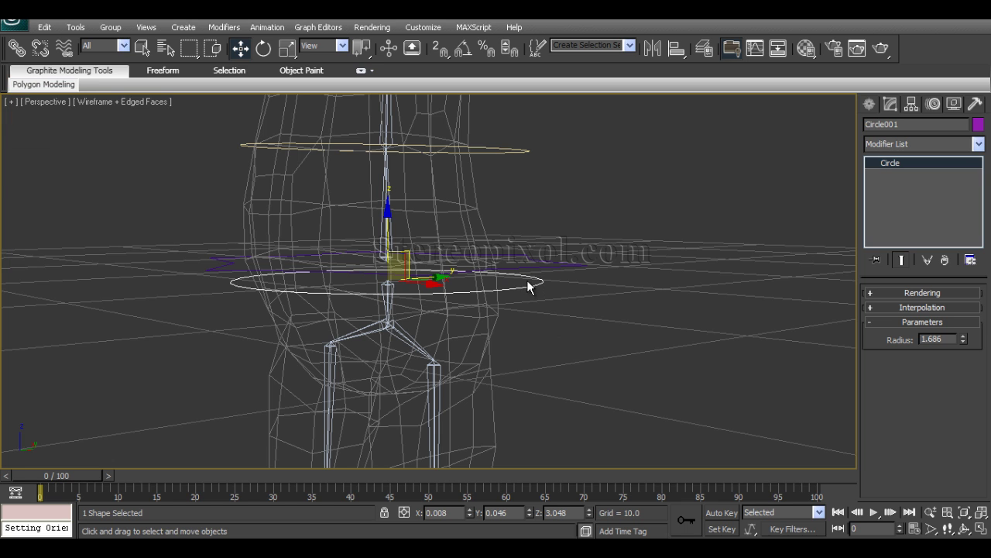
left_click(16, 48)
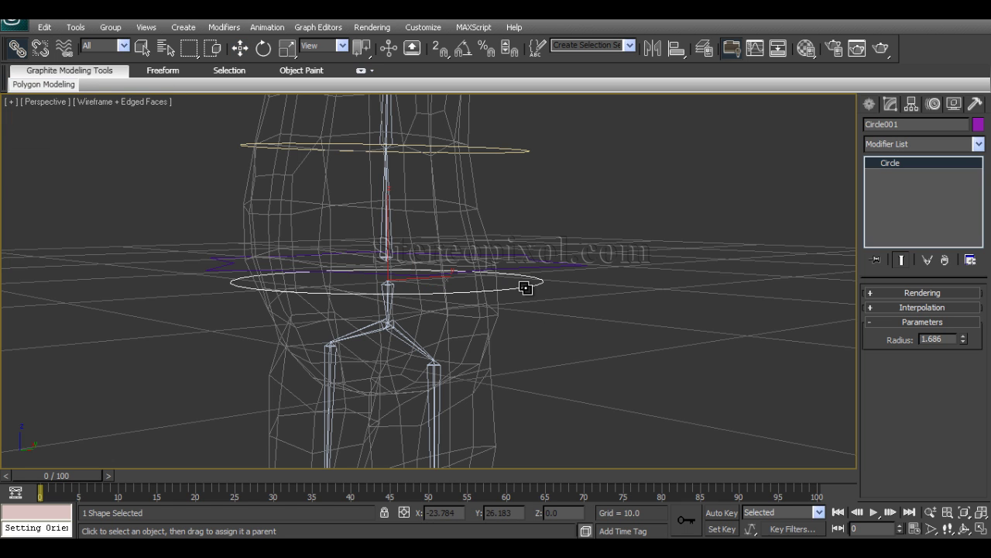
left_click_drag(526, 288, 568, 266)
key("w")
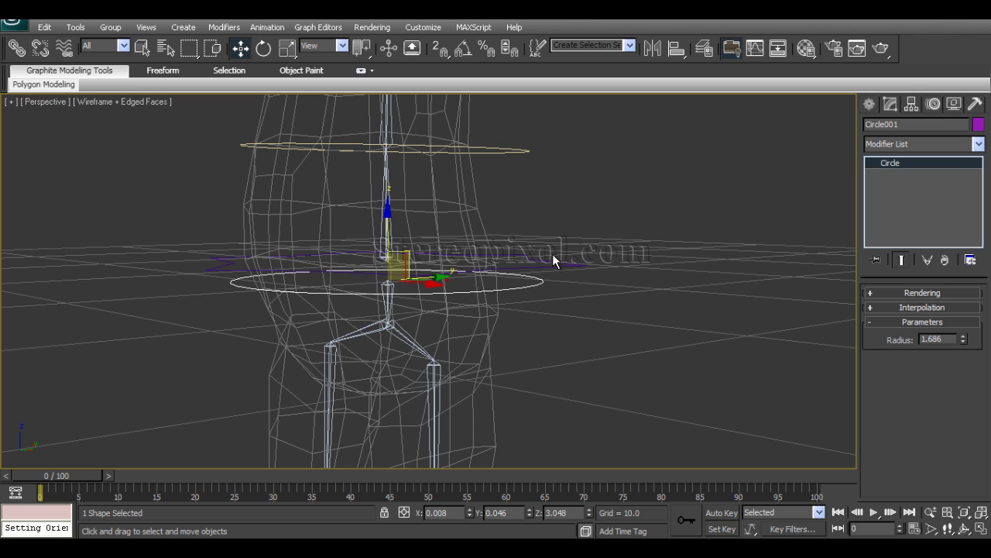
Test the star with the hip circle linked by briefly moving and rotating it, cancelling the trial transforms.
left_click(553, 260)
middle_click_drag(587, 313, 456, 318, "alt")
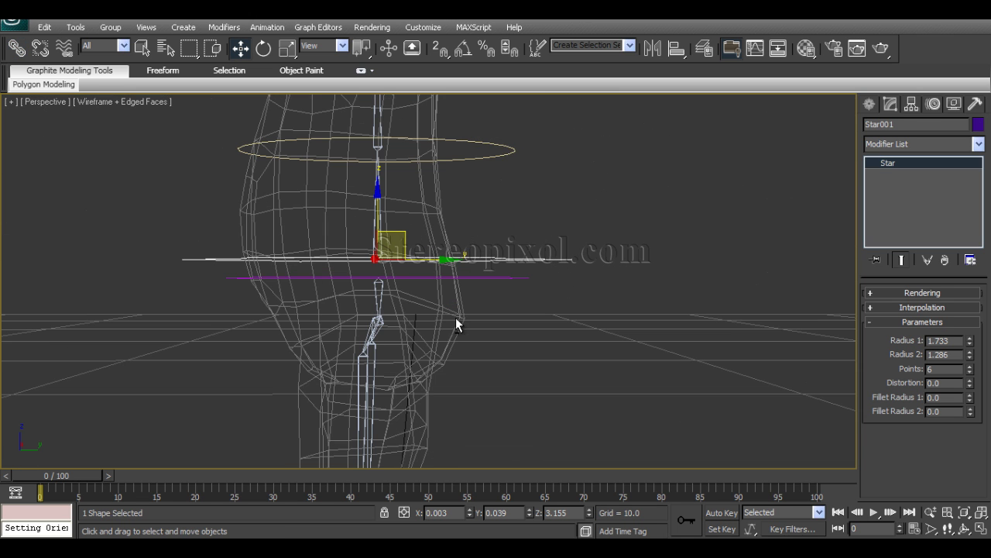
left_click_drag(399, 235, 402, 250)
right_click(403, 249)
middle_click_drag(409, 303, 456, 315, "alt")
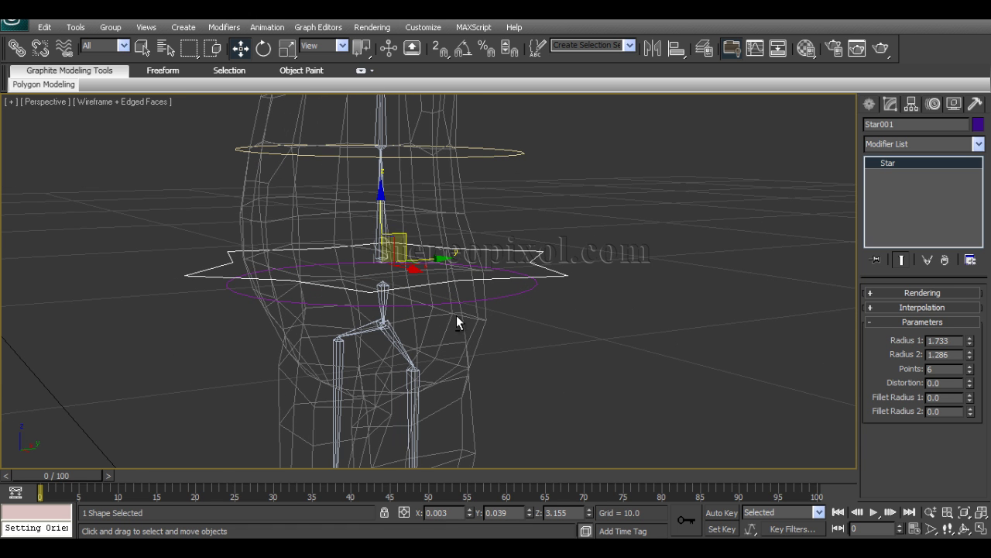
key("e")
left_click_drag(409, 233, 412, 245)
right_click(412, 245)
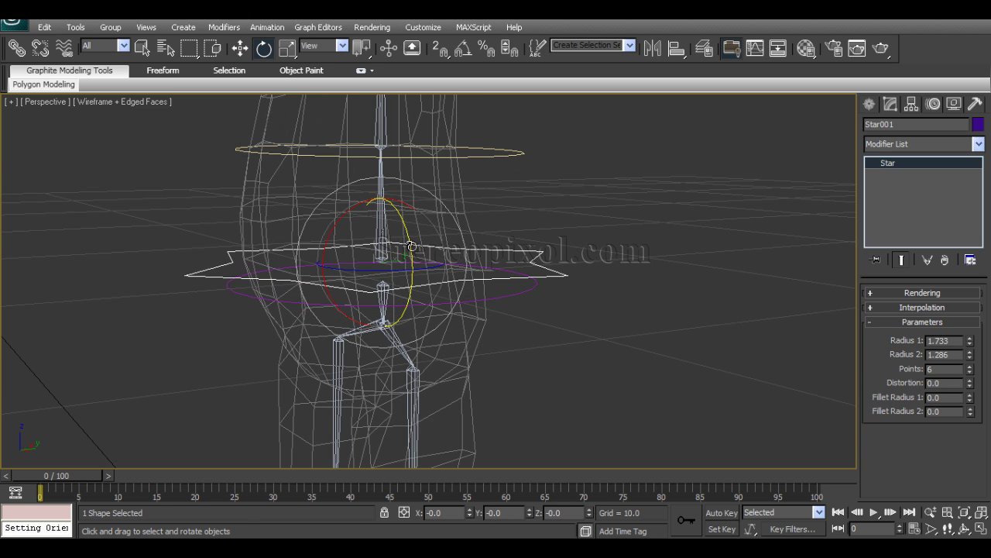
middle_click_drag(401, 282, 432, 282, "alt")
left_click_drag(407, 276, 405, 281)
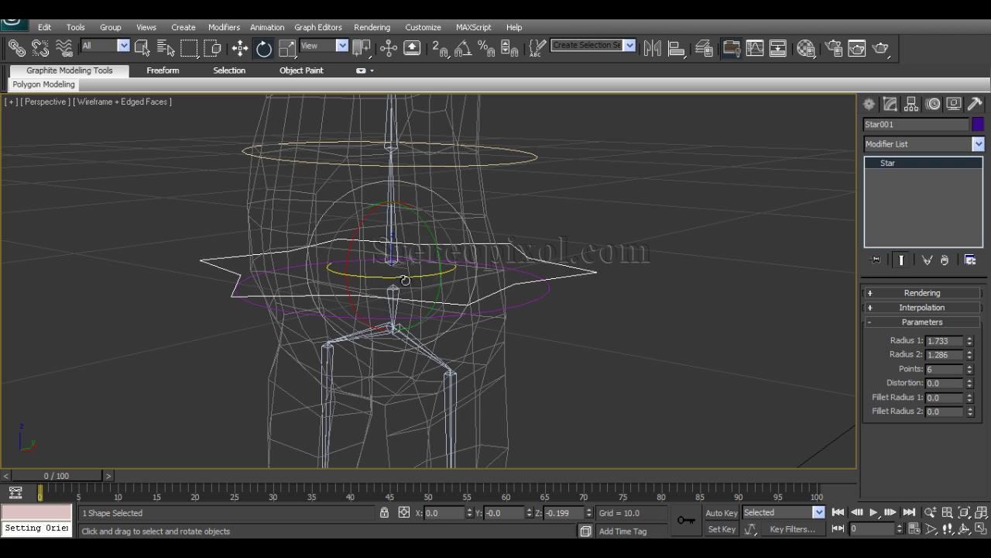
middle_click_drag(471, 326, 557, 332, "alt")
Test-rotate the hip circle and the star in turn, and undo the star's rotation.
left_click(535, 283)
middle_click_drag(534, 287, 536, 328, "alt")
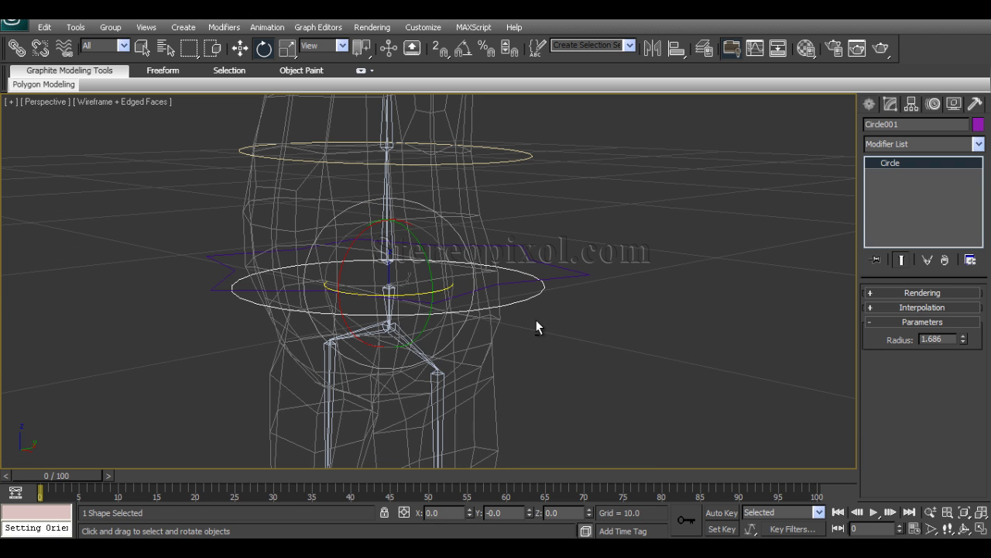
left_click_drag(424, 262, 420, 241)
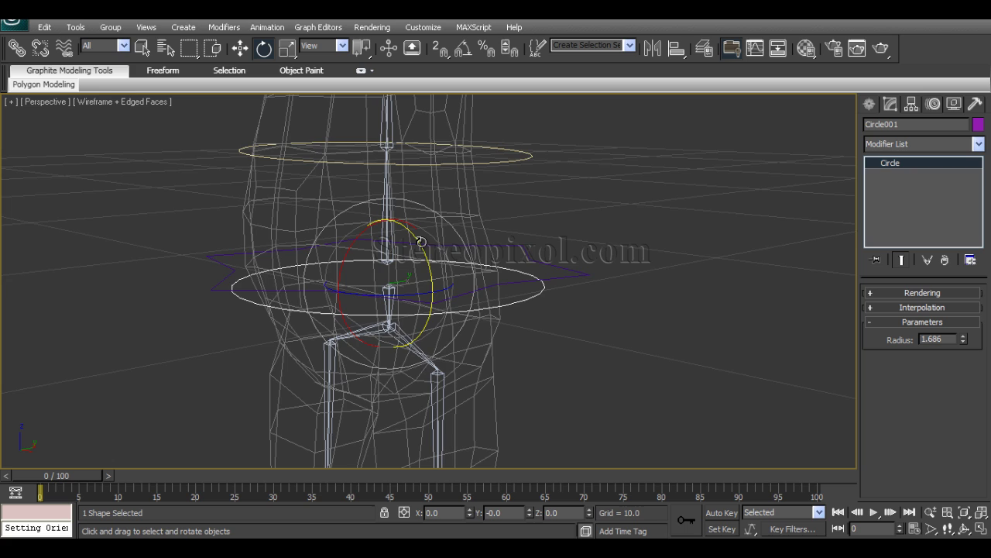
middle_click_drag(448, 270, 471, 329, "alt")
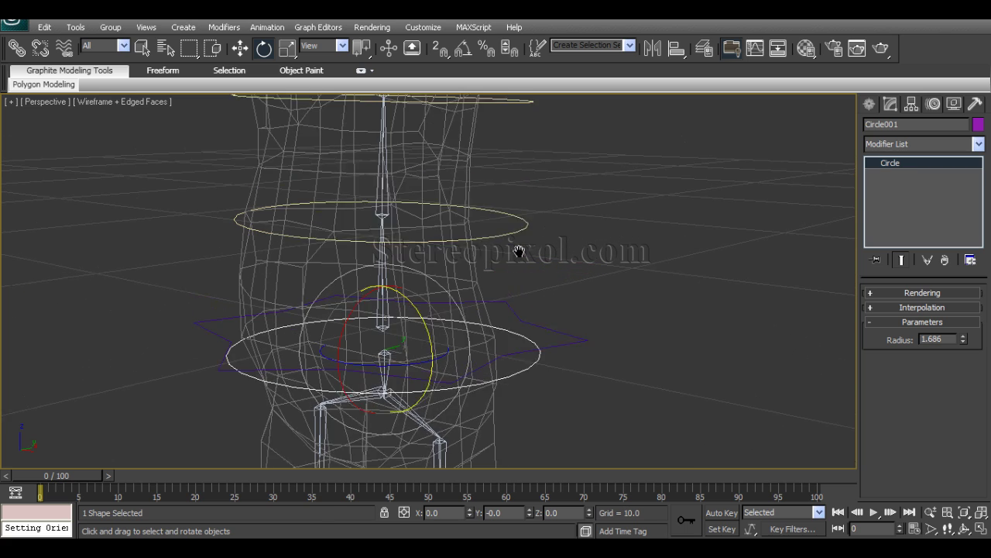
middle_click_drag(519, 252, 520, 276)
left_click(571, 348)
middle_click_drag(571, 349, 489, 308, "alt")
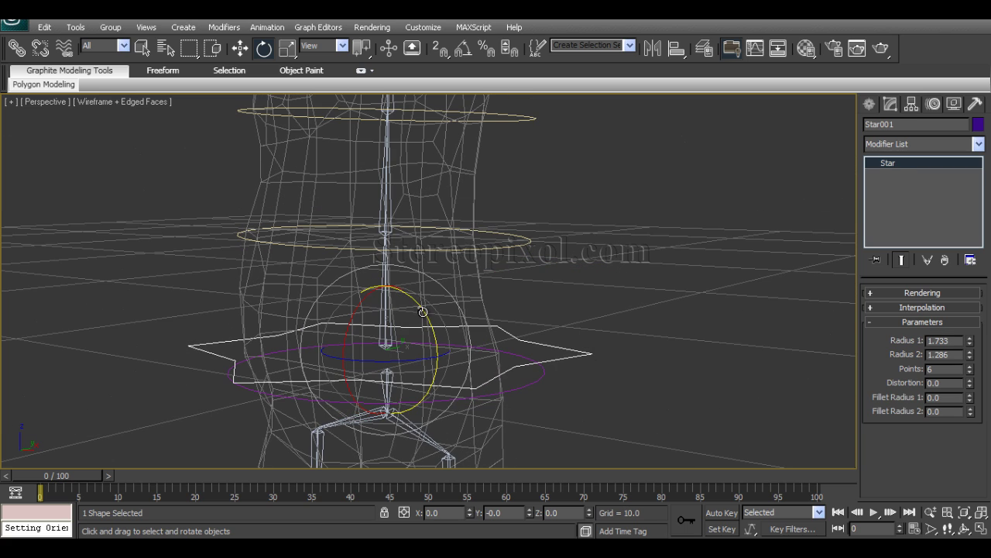
left_click_drag(423, 313, 428, 326)
key("ctrl+z")
Try rotating the lower torso circle, Circle002, undo the rotation, and select the upper torso circle, Circle003.
left_click(529, 236)
middle_click_drag(529, 235, 547, 284, "alt")
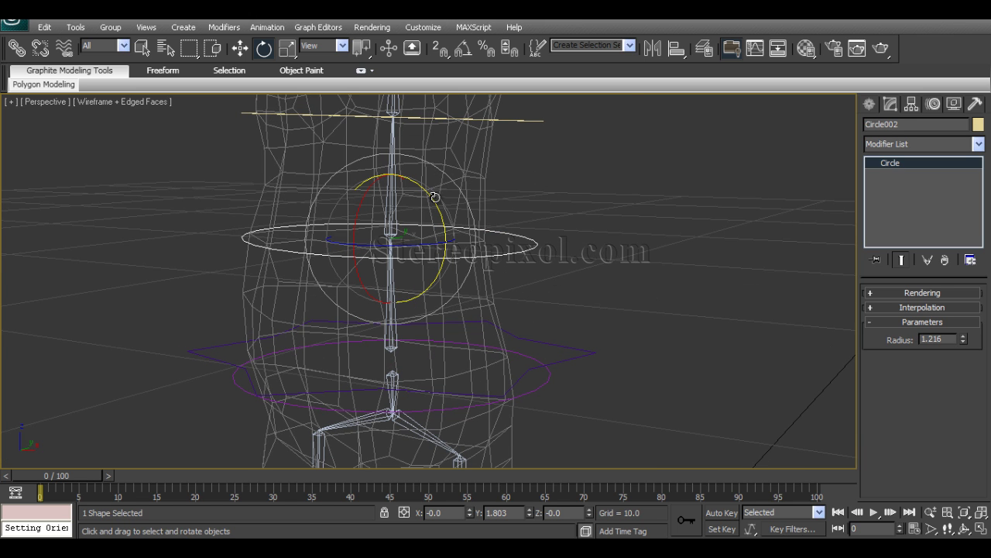
left_click_drag(435, 197, 443, 214)
key("ctrl+z")
left_click(517, 120)
middle_click_drag(509, 109, 534, 196, "alt")
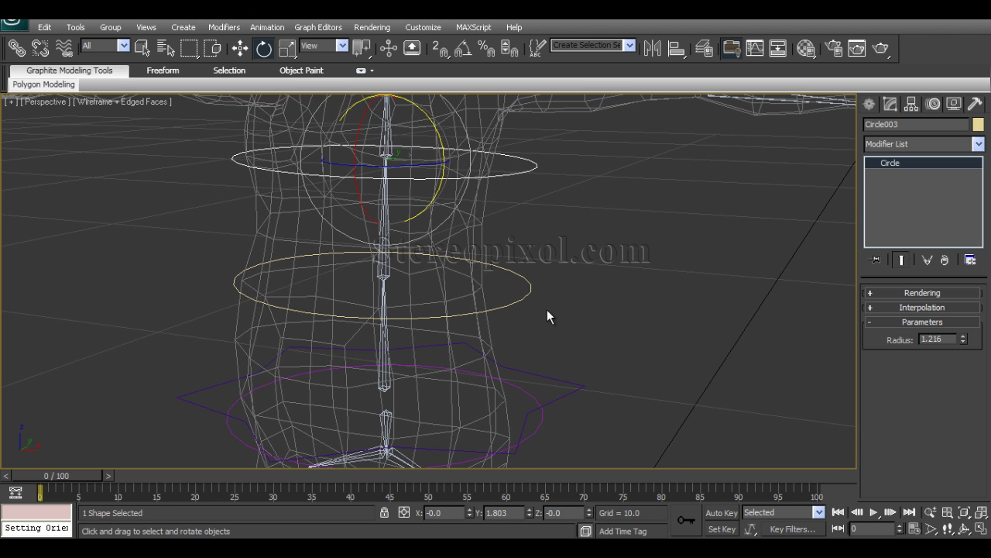
Link the lower torso circle, Circle002, to the star controller as its parent.
left_click(525, 273)
middle_click_drag(556, 319, 544, 274)
middle_click_drag(544, 275, 539, 263, "alt")
left_click(16, 48)
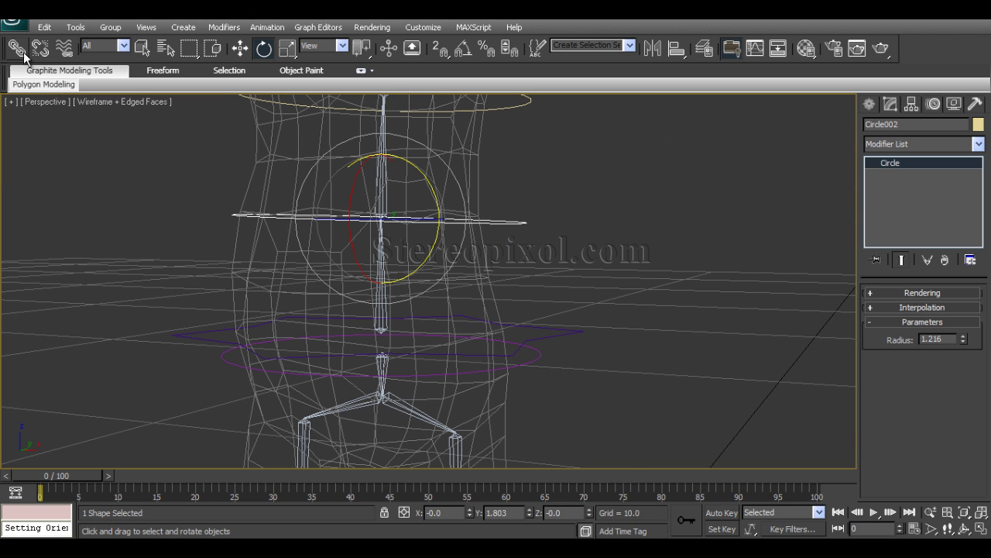
left_click_drag(515, 223, 568, 332)
key("w")
Test-move the star controller to check that the torso circles and upper body follow, undoing each move.
left_click(569, 332)
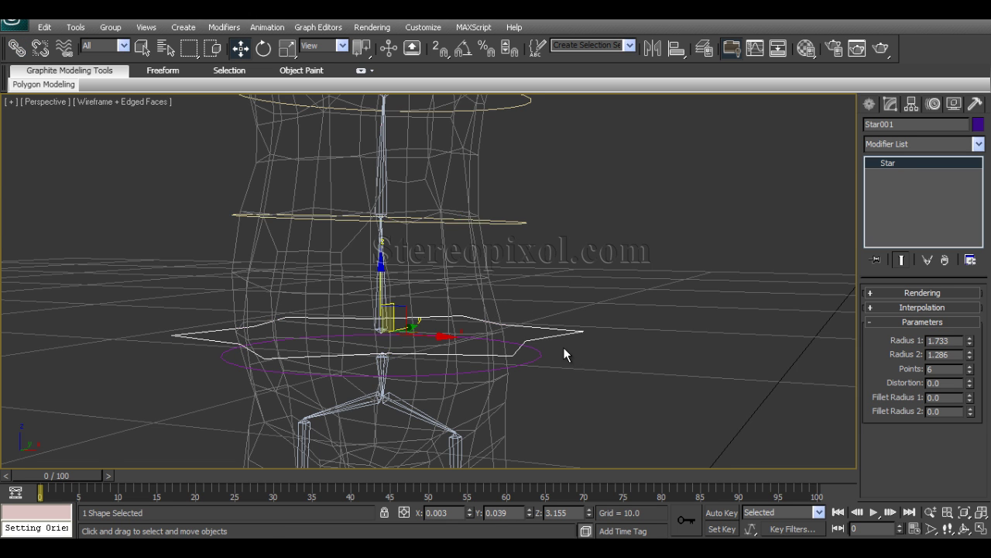
middle_click_drag(564, 347, 527, 379, "alt")
left_click(501, 249)
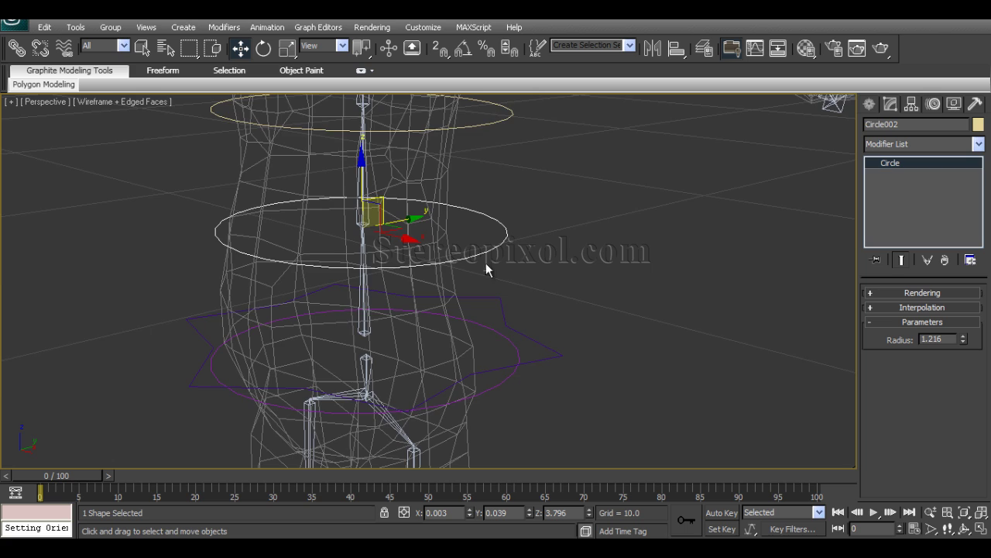
middle_click_drag(488, 266, 505, 286, "alt")
left_click_drag(554, 369, 555, 372)
middle_click_drag(555, 377, 490, 371, "alt")
scroll(341, 364, "down", 10)
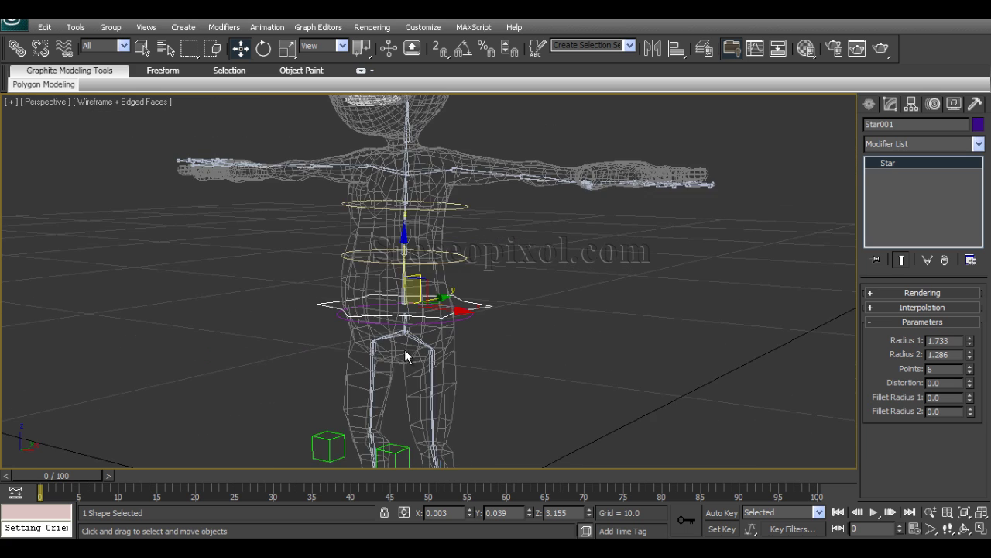
left_click_drag(437, 278, 442, 326)
key("ctrl+z")
middle_click_drag(511, 266, 514, 301, "alt")
middle_click_drag(468, 358, 420, 338, "alt")
left_click_drag(419, 338, 444, 340)
key("ctrl+z")
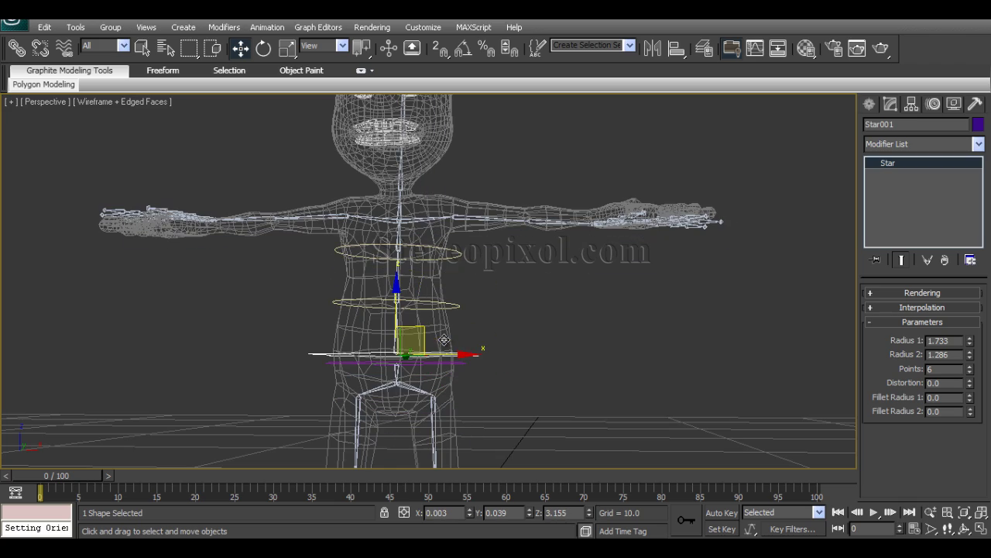
Inspect how level the torso circles are in the Front view and select the lower one, Circle002.
middle_click_drag(516, 294, 491, 309, "alt")
scroll(481, 307, "up", 4)
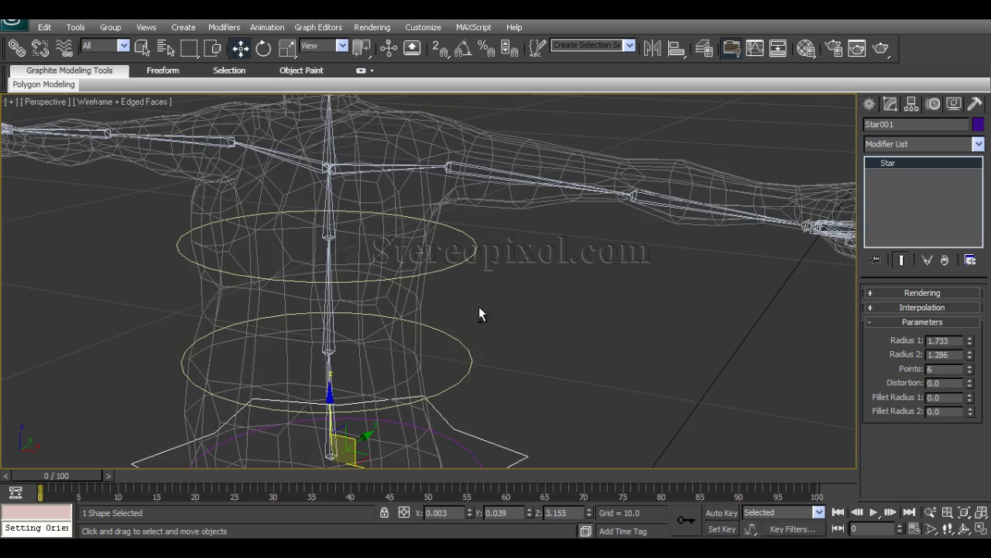
middle_click_drag(513, 265, 678, 269)
middle_click_drag(409, 300, 442, 312, "alt")
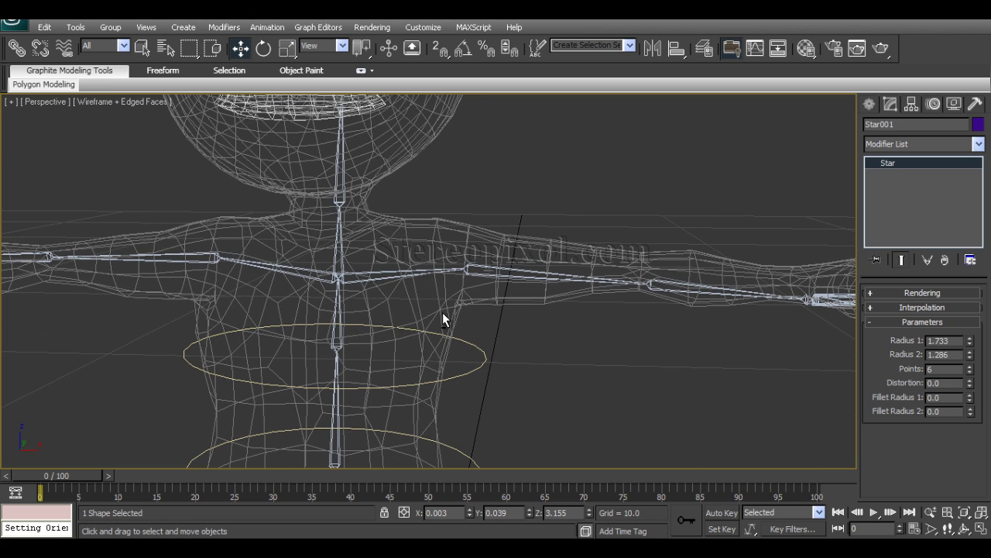
key("alt+w")
right_click(584, 192)
key("alt+w")
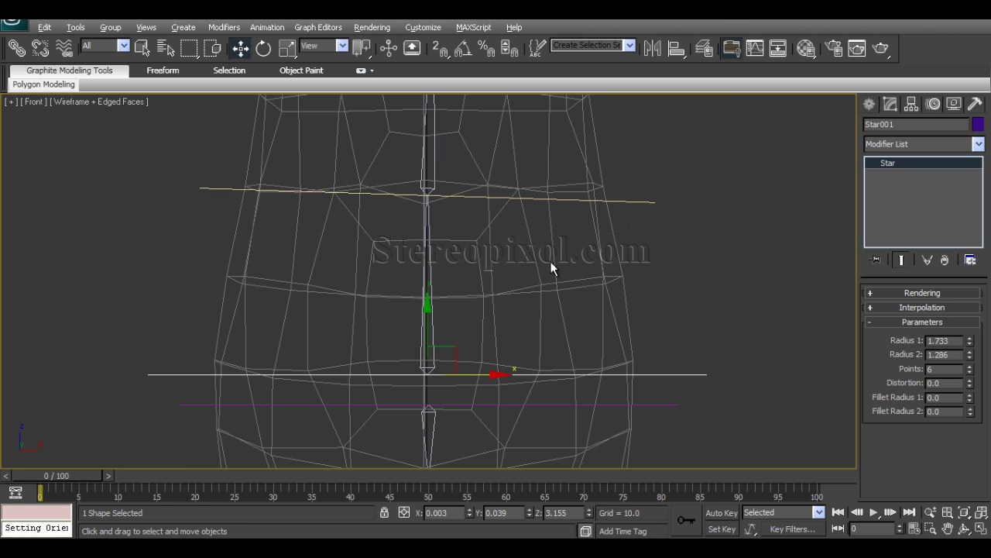
middle_click_drag(550, 261, 526, 337)
scroll(526, 344, "down", 3)
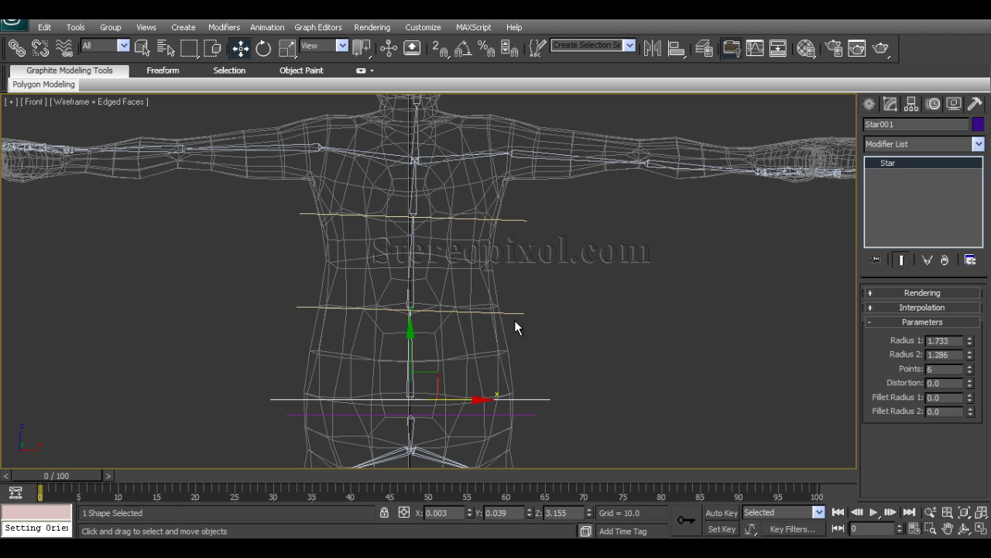
left_click(517, 312)
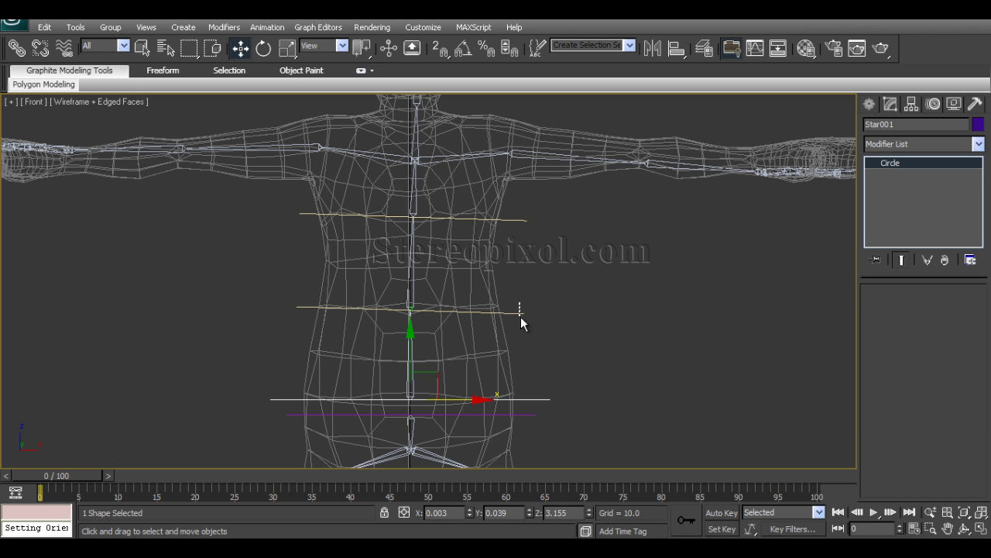
key("alt")
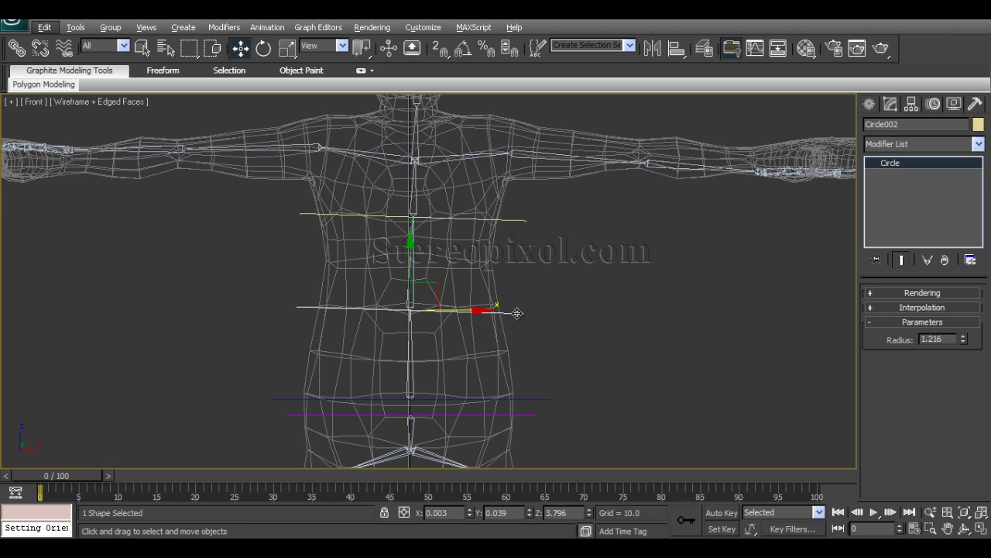
middle_click_drag(584, 278, 578, 300)
Undo the recent torso control edits one after another, back past the links to the star controller.
key("ctrl+z")
key("ctrl+y")
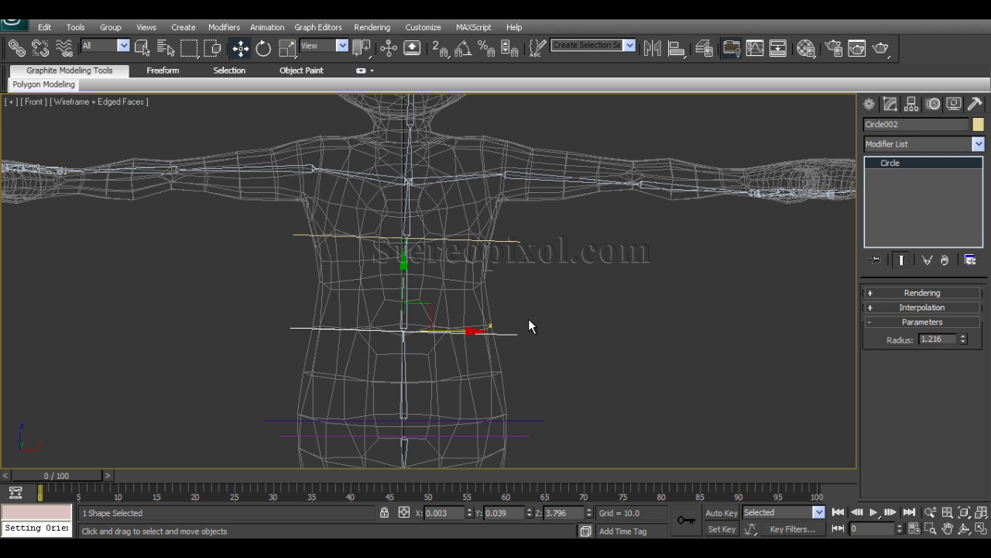
key("ctrl+z")
key("ctrl+z")
key("ctrl+z")
key("ctrl+z")
key("ctrl+z")
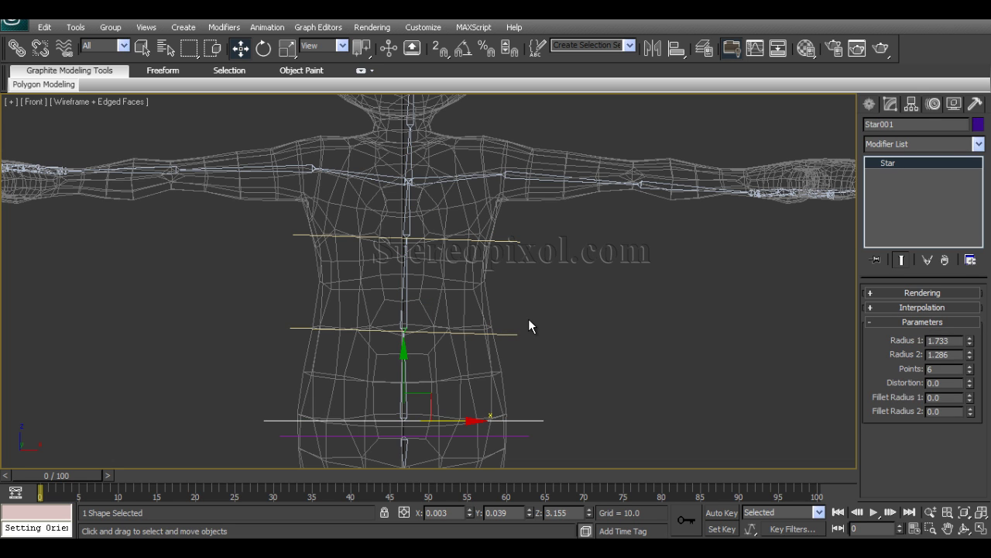
key("ctrl+z")
key("ctrl+z")
key("ctrl+z")
key("ctrl+z")
key("ctrl+z")
key("ctrl+z")
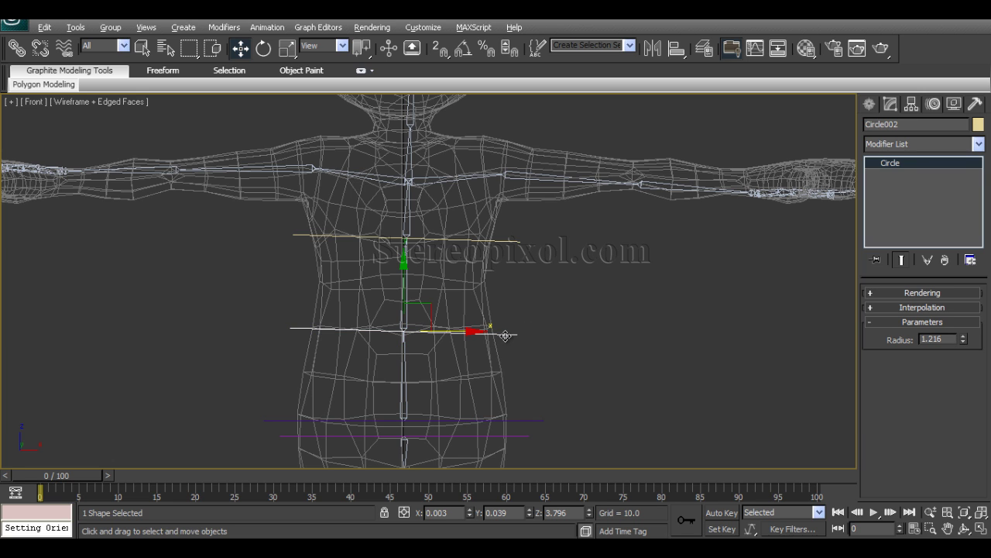
Apply Transform To Zero to the upper torso circle, Circle003.
right_click(505, 335, "alt")
left_click(487, 307)
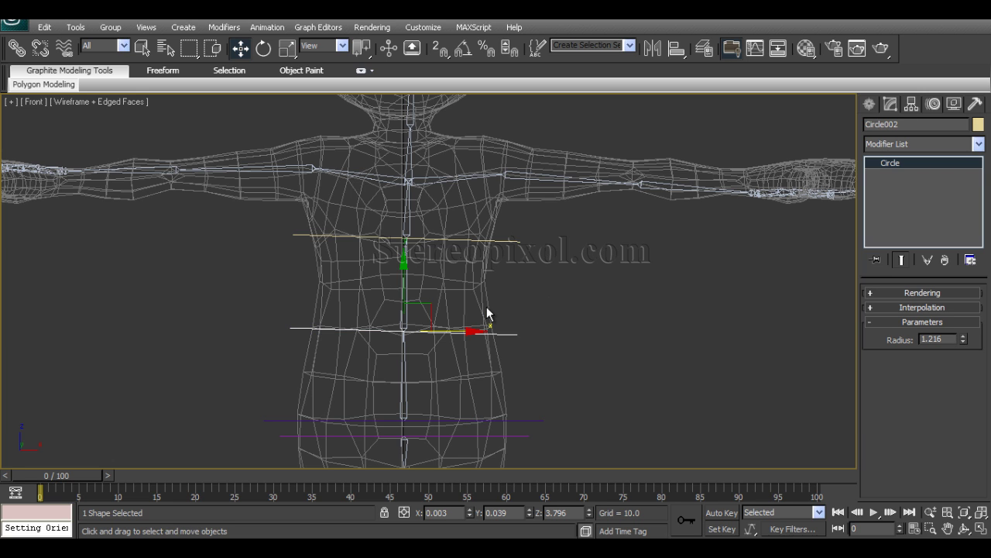
left_click(509, 234)
right_click(511, 238)
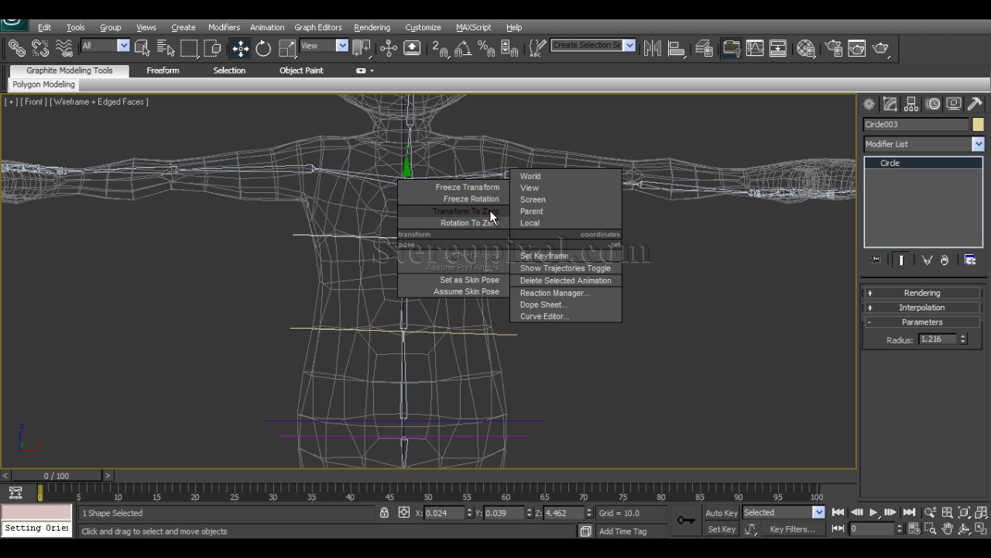
left_click(490, 209)
right_click(504, 240)
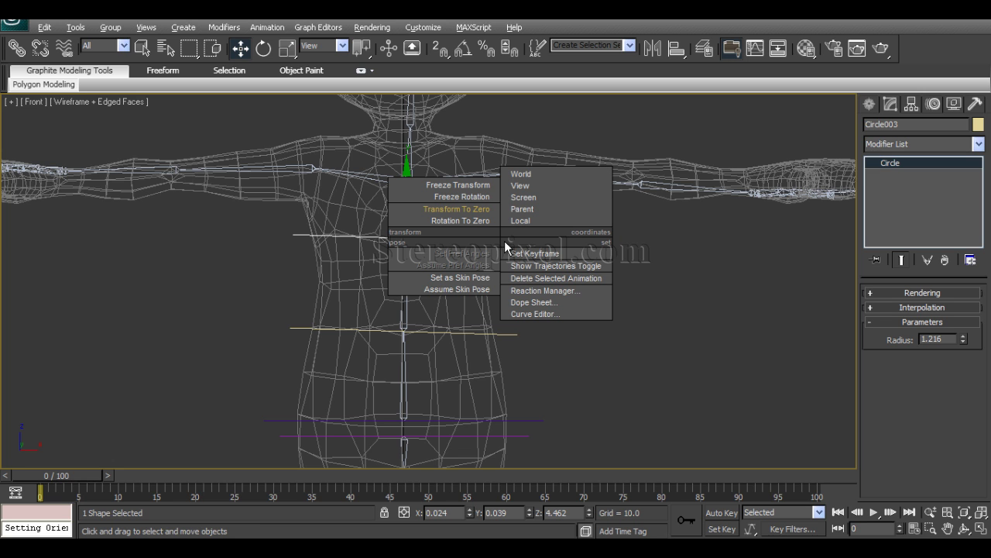
left_click(574, 376)
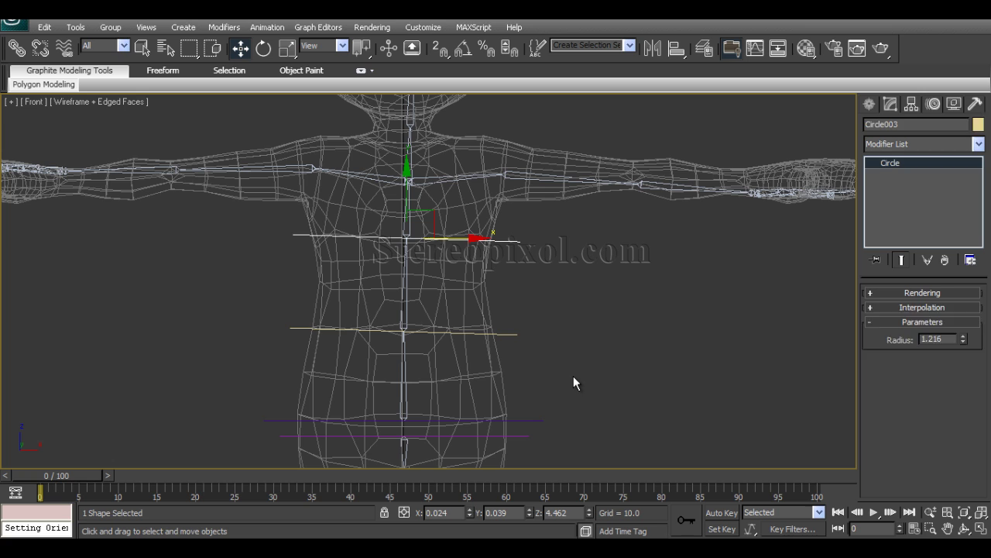
Go up through the parents of the upper torso circle until the spine base bone, Bone01, is selected.
key("Page_Up")
key("Page_Up")
key("Page_Up")
key("Page_Up")
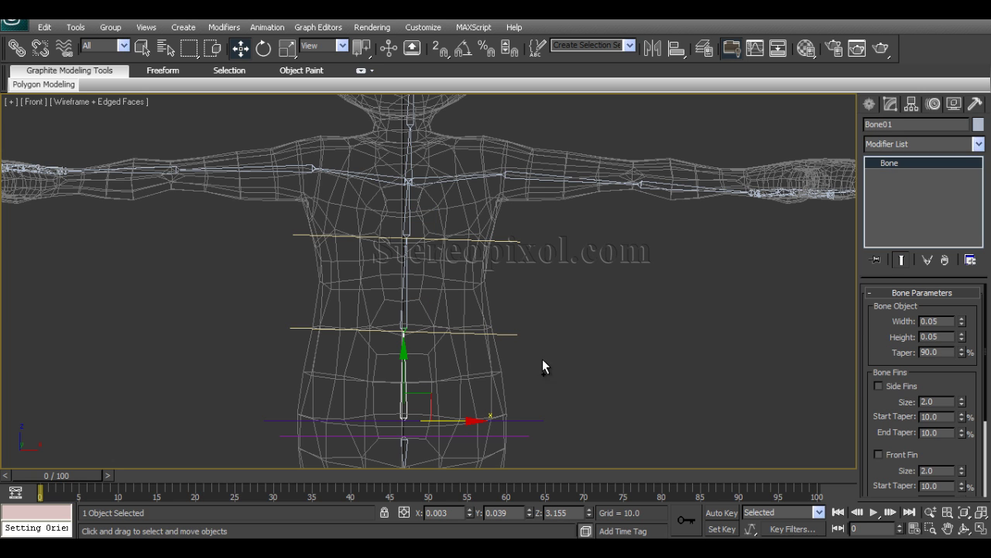
Set the Y rotation of the lower torso circle, Circle002, to 0 and check the rotation values of Circle003.
left_click(512, 334)
key("e")
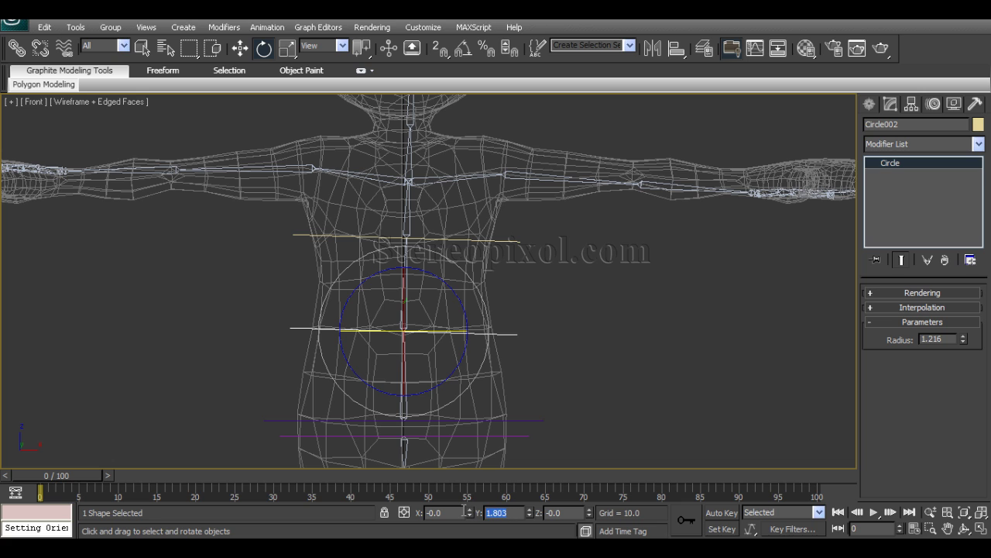
type("0")
key("Return")
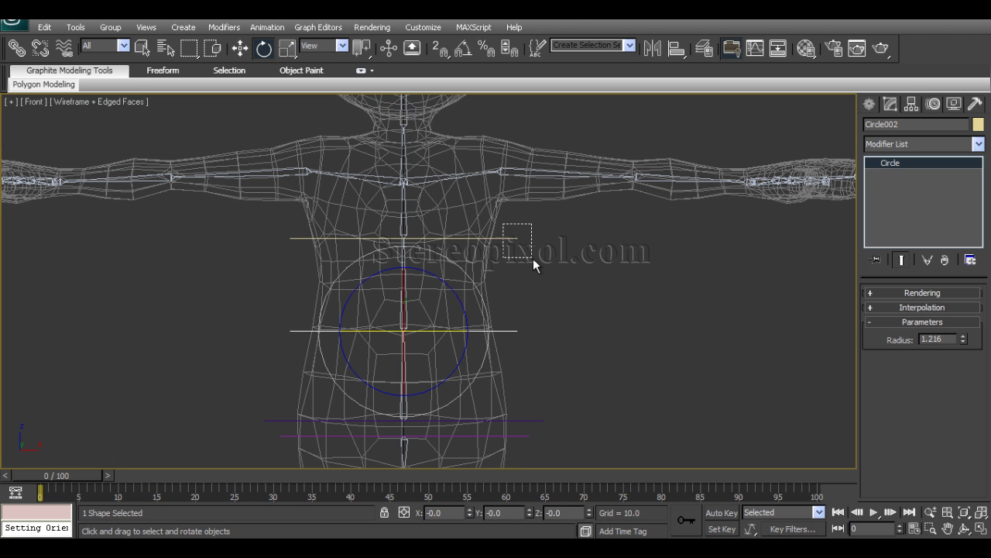
left_click_drag(533, 258, 533, 258)
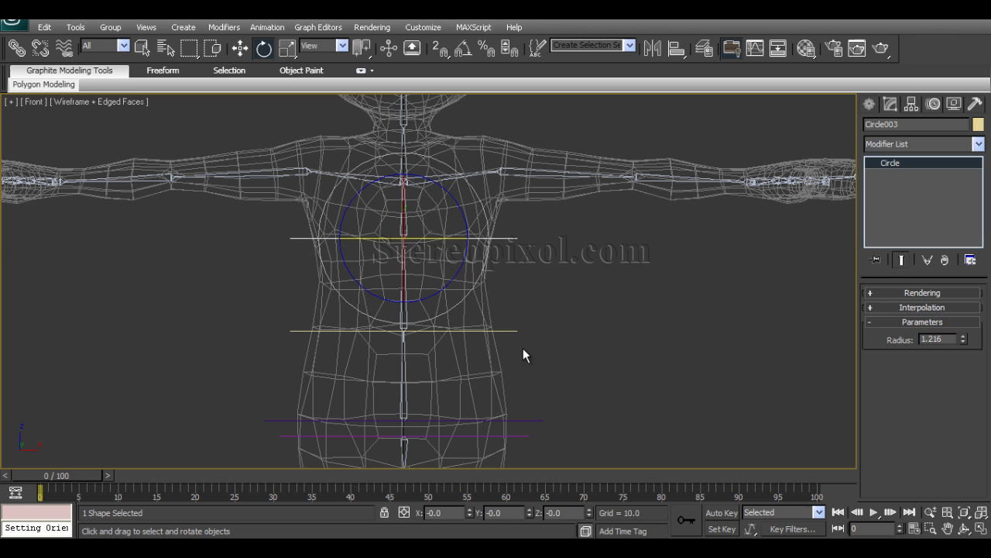
left_click(572, 285)
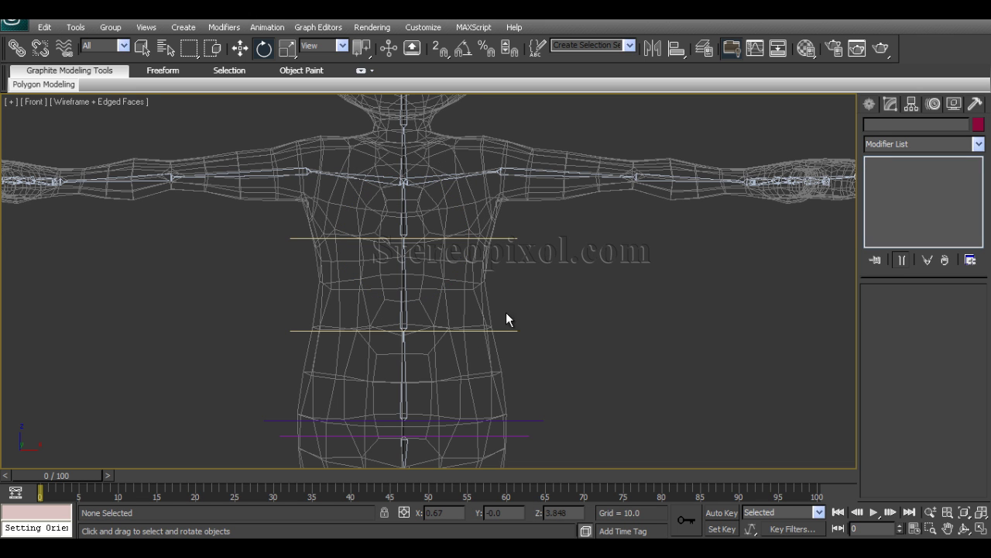
Test-rotate the lower torso circle and the star controller in turn in the Perspective view, cancelling each rotation.
middle_click_drag(507, 313, 519, 311)
key("alt+w")
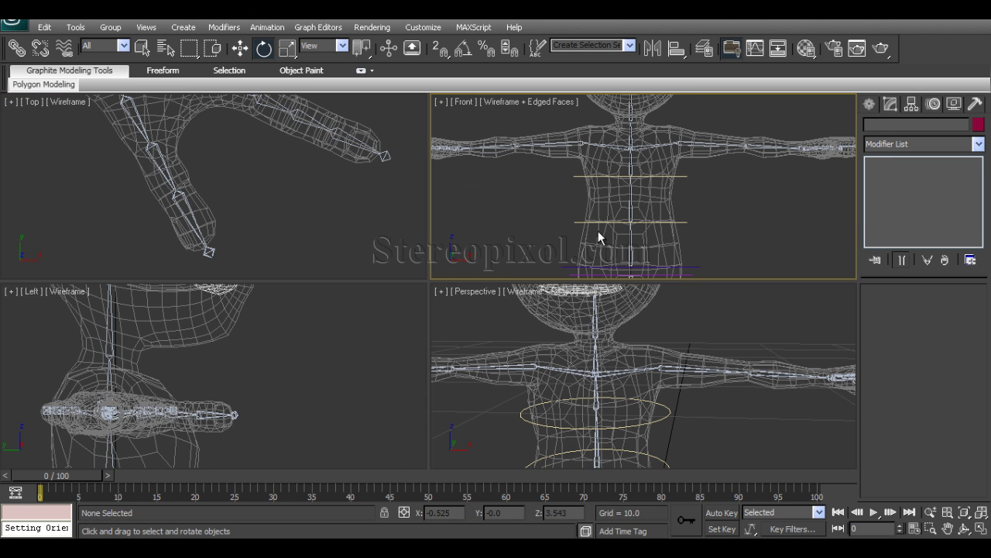
right_click(629, 422)
middle_click_drag(557, 361, 517, 395, "alt")
middle_click_drag(518, 395, 488, 312)
left_click(508, 310)
left_click_drag(417, 270, 443, 308)
right_click(443, 308)
middle_click_drag(553, 377, 550, 312)
left_click(552, 332)
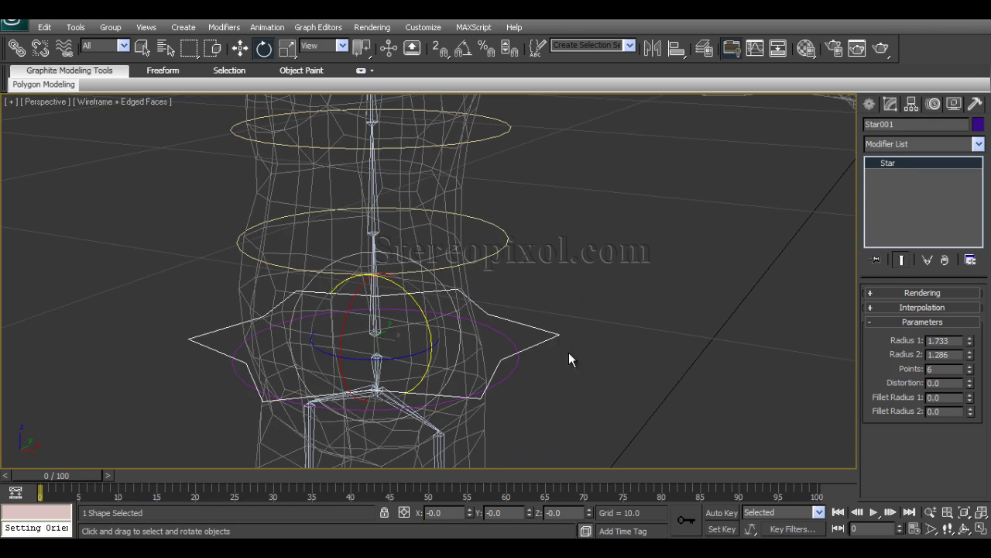
left_click_drag(428, 316, 426, 324)
right_click(426, 324)
Link the lower torso circle, Circle002, to the star controller as its parent.
middle_click_drag(557, 280, 520, 257, "alt")
left_click(515, 227)
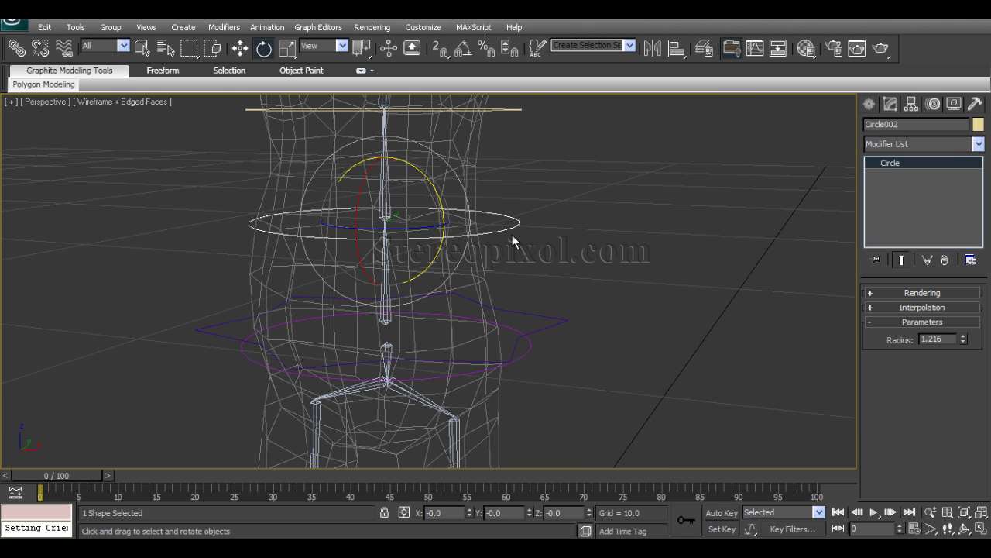
left_click(16, 48)
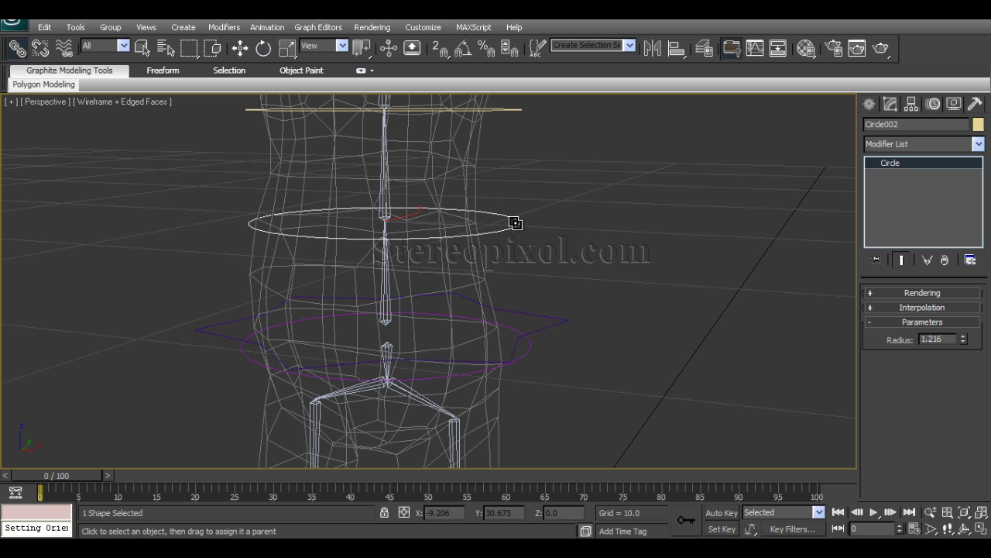
left_click_drag(514, 221, 571, 347)
Test-move the star controller to check which torso parts follow it, undo the move and clear the selection.
key("w")
middle_click_drag(571, 348, 576, 346, "alt")
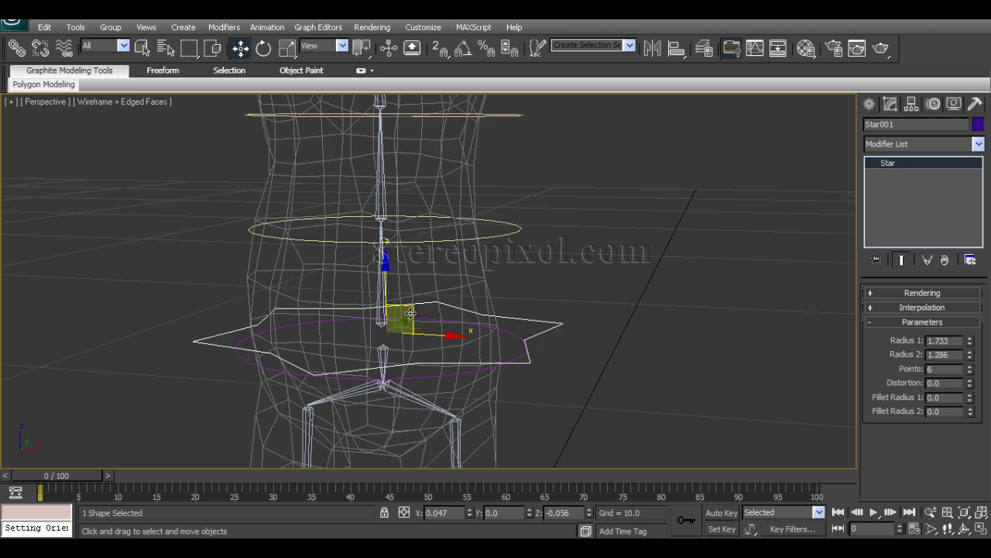
left_click_drag(397, 299, 402, 308)
left_click_drag(401, 308, 411, 326)
key("ctrl+z")
middle_click_drag(414, 328, 494, 333, "alt")
left_click(495, 332)
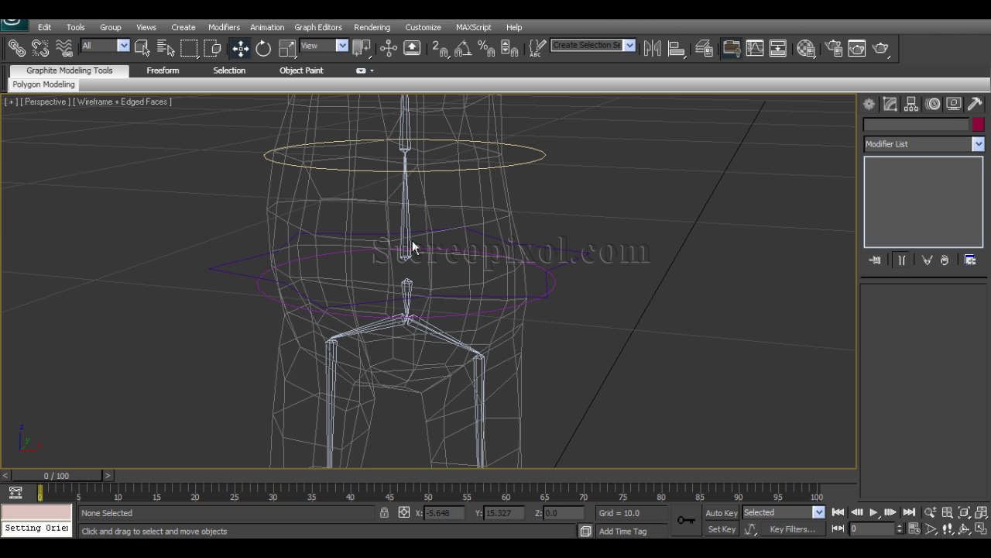
Link the spine base bone, Bone01, to the star controller as its parent.
left_click(408, 246)
middle_click_drag(408, 247, 447, 271, "alt")
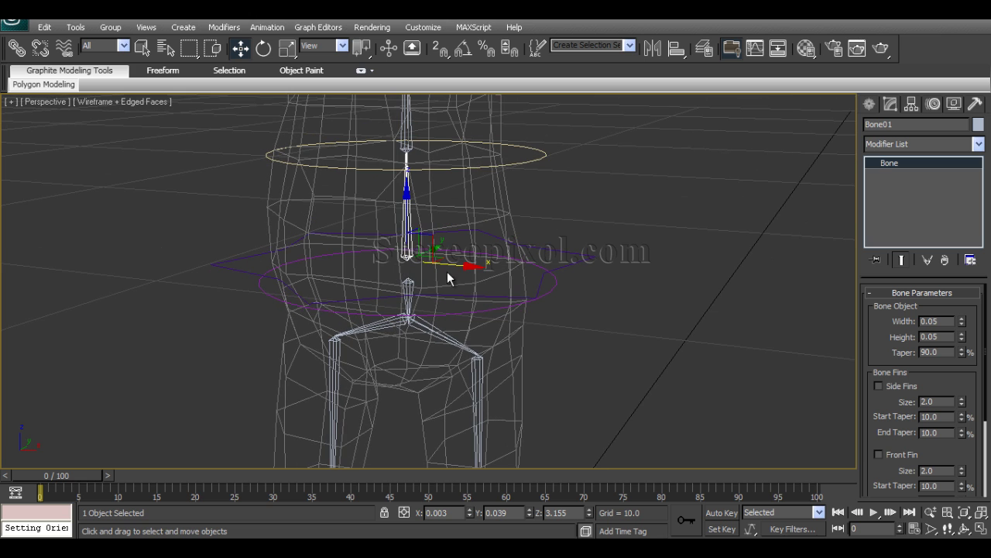
left_click(17, 48)
left_click_drag(410, 250, 585, 257)
key("w")
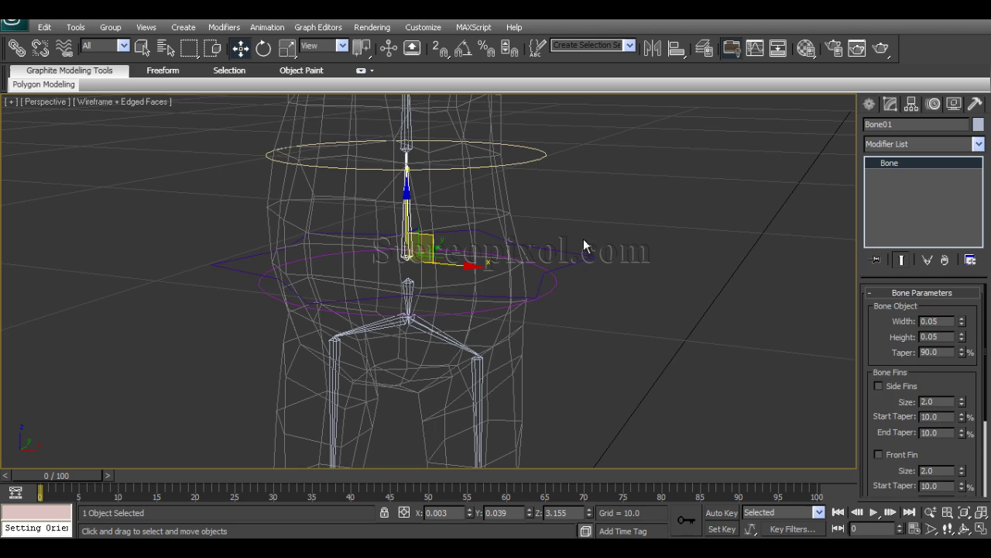
Test-move the star controller to check that the spine and torso circles follow, and undo the move.
left_click(585, 256)
scroll(602, 309, "down", 5)
middle_click_drag(562, 299, 540, 291, "alt")
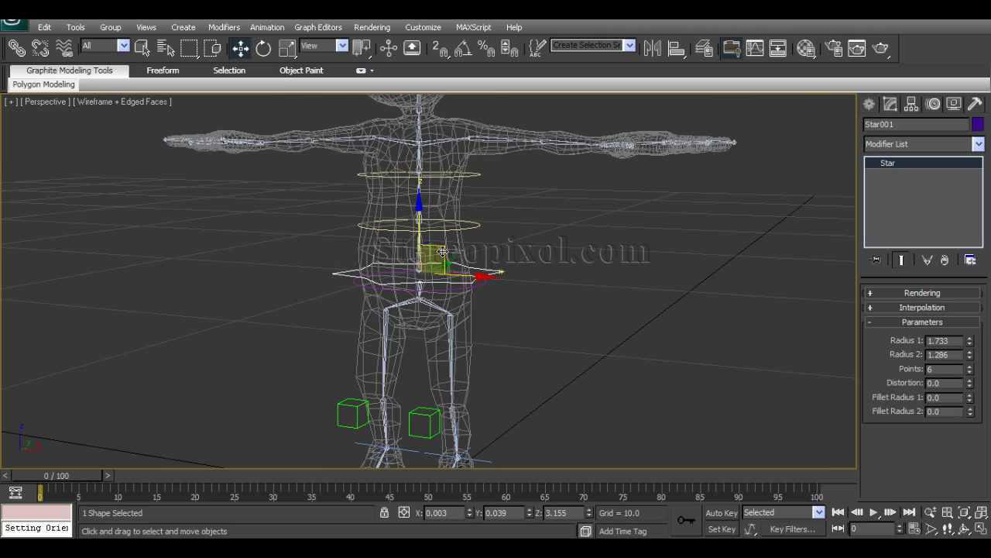
mouse_move(443, 252)
left_mouse_down()
mouse_move(468, 282)
mouse_move(449, 266)
left_mouse_up()
key("ctrl+z")
middle_click_drag(509, 217, 519, 268, "alt")
middle_click_drag(519, 268, 425, 270, "alt")
scroll(443, 263, "up", 4)
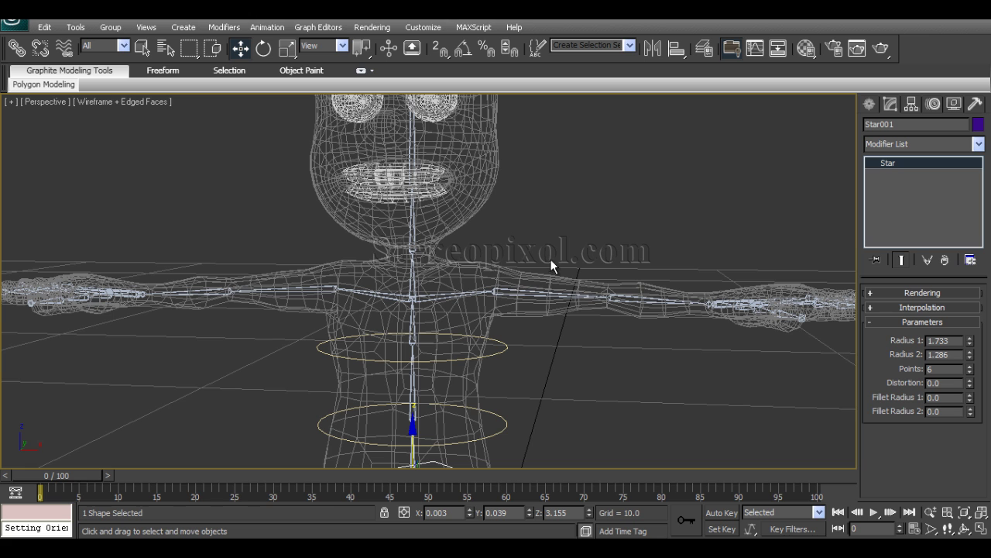
middle_click_drag(662, 323, 657, 329, "alt")
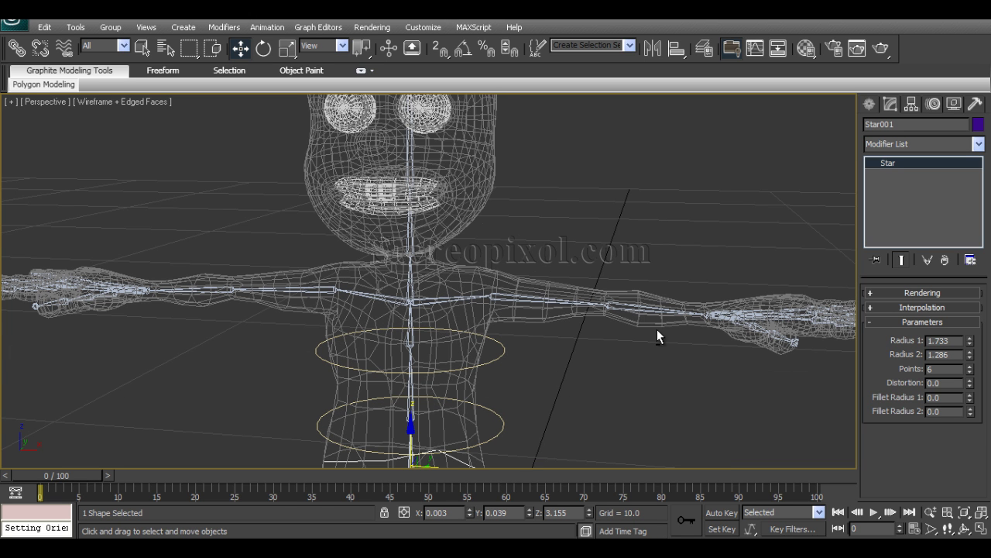